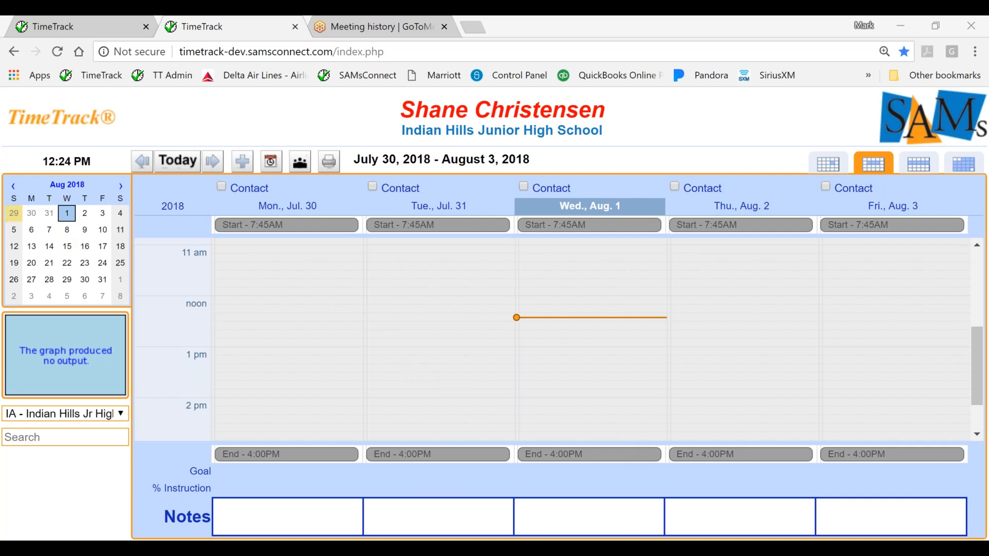
Start scheduling connected events for a formal evaluation and select the first nine individuals in the list.
left_click(85, 113)
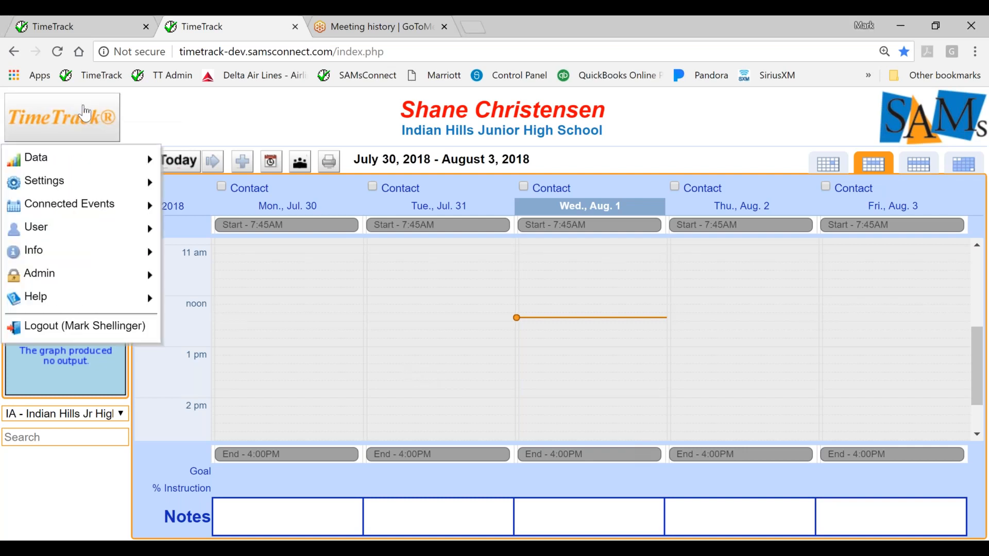
mouse_move(81, 201)
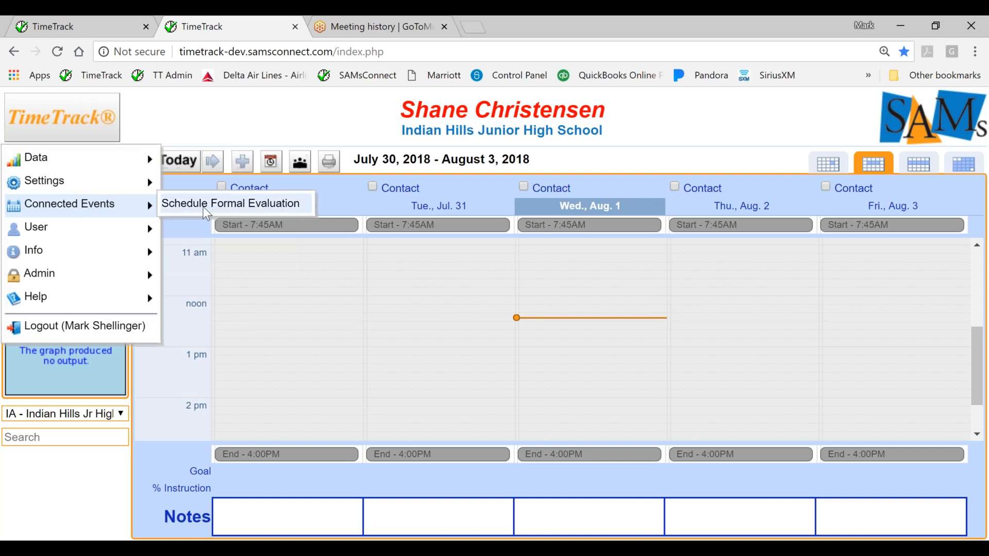
left_click(220, 205)
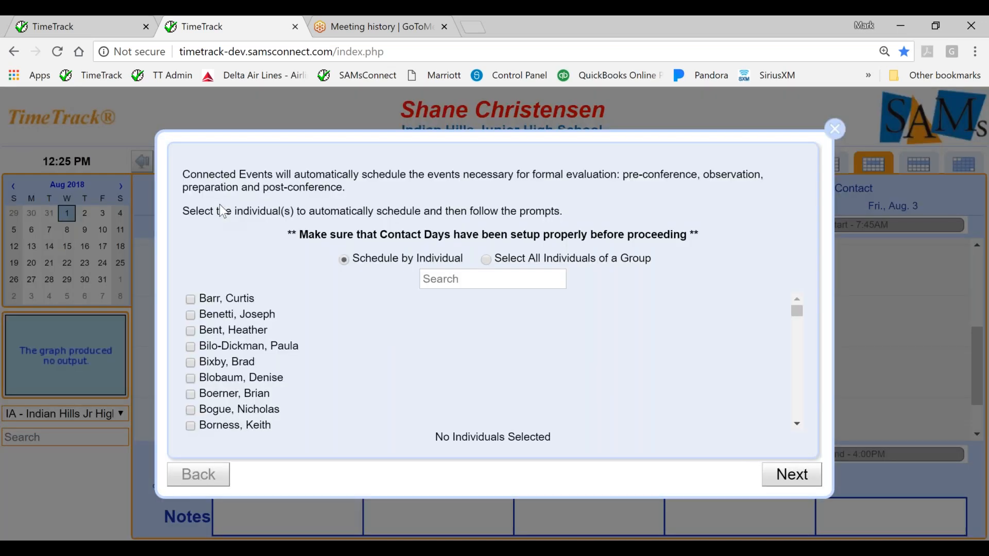
left_click(191, 299)
left_click(192, 315)
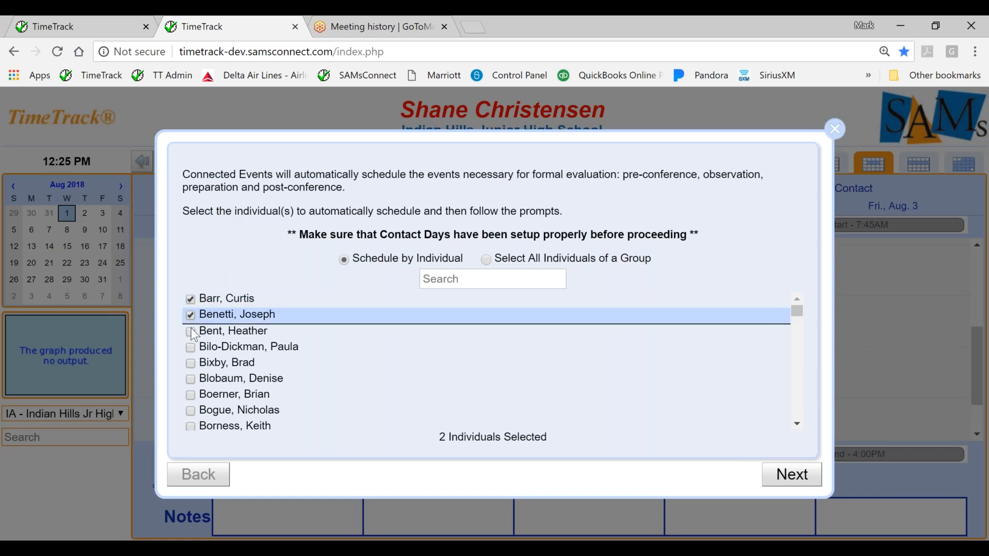
left_click(191, 330)
left_click(191, 348)
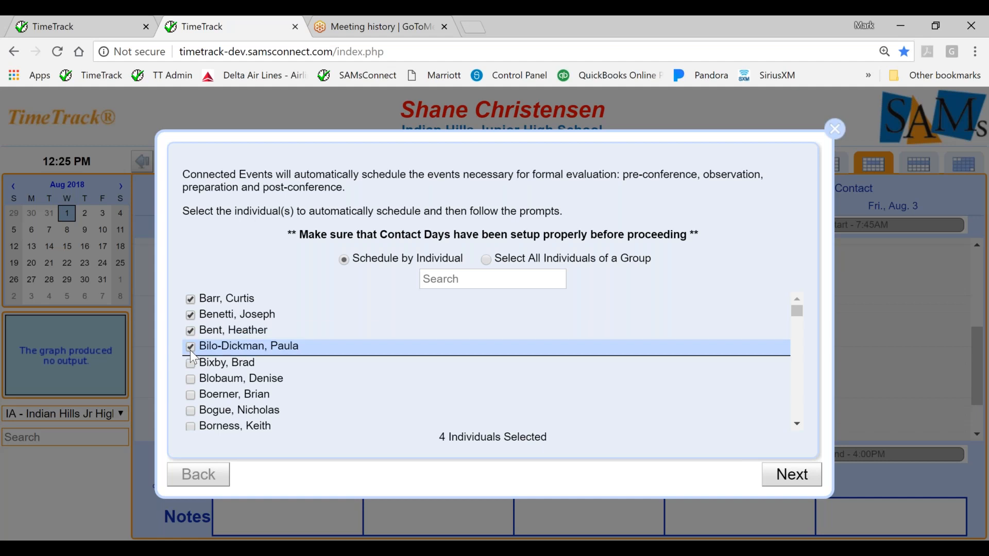
left_click(191, 363)
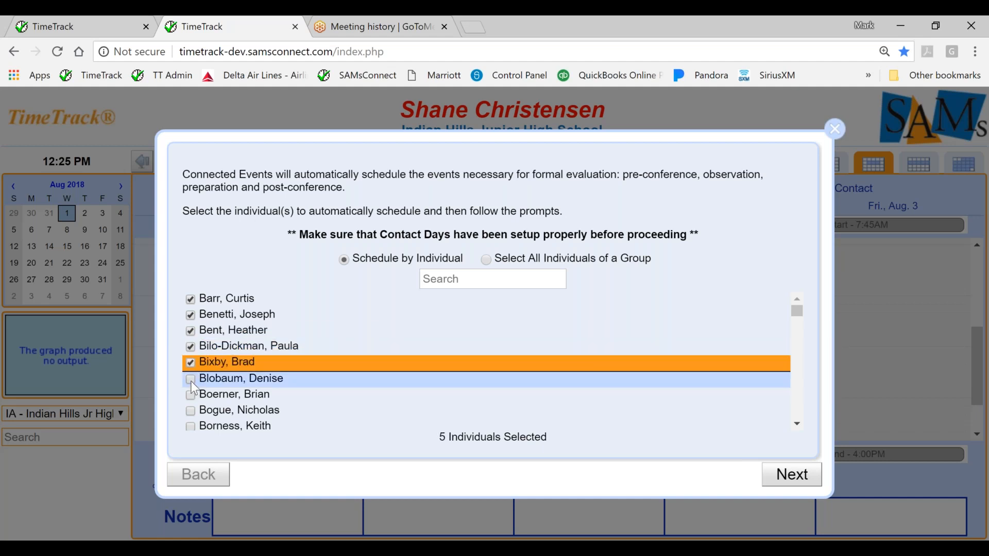
left_click(190, 381)
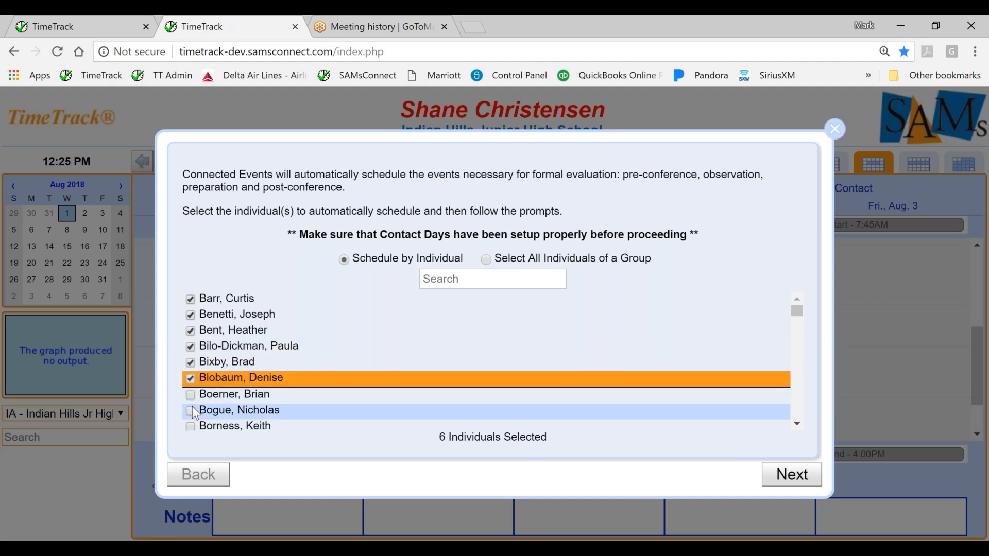
left_click(193, 406)
left_click(193, 410)
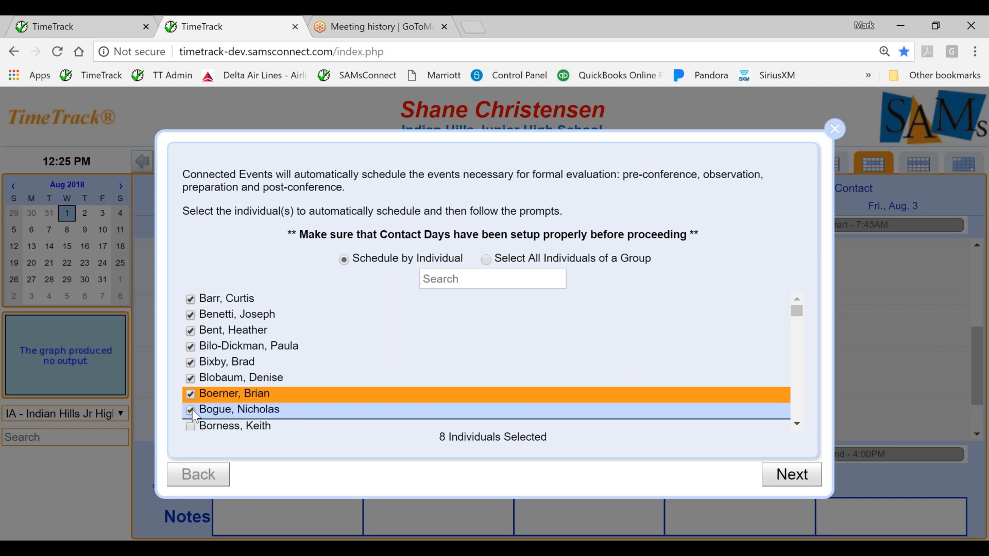
left_click(192, 428)
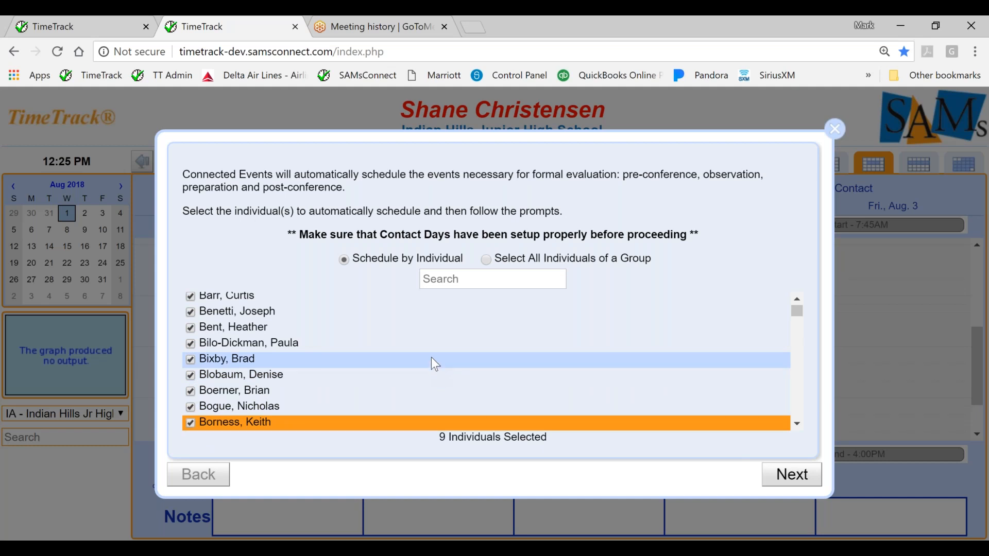
View the option to select all individuals of a group, then return to scheduling by individual and proceed with the nine selected.
left_click(487, 261)
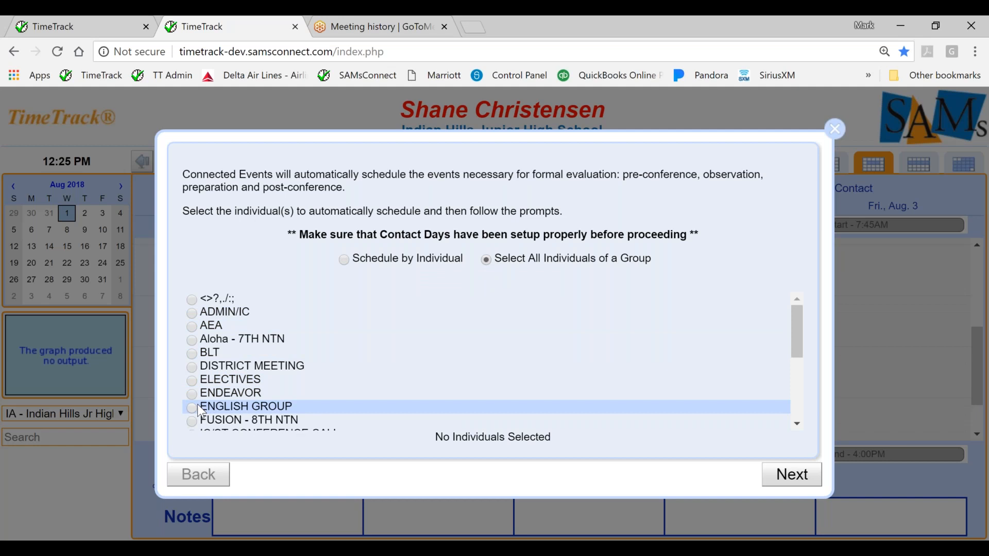
left_click(344, 260)
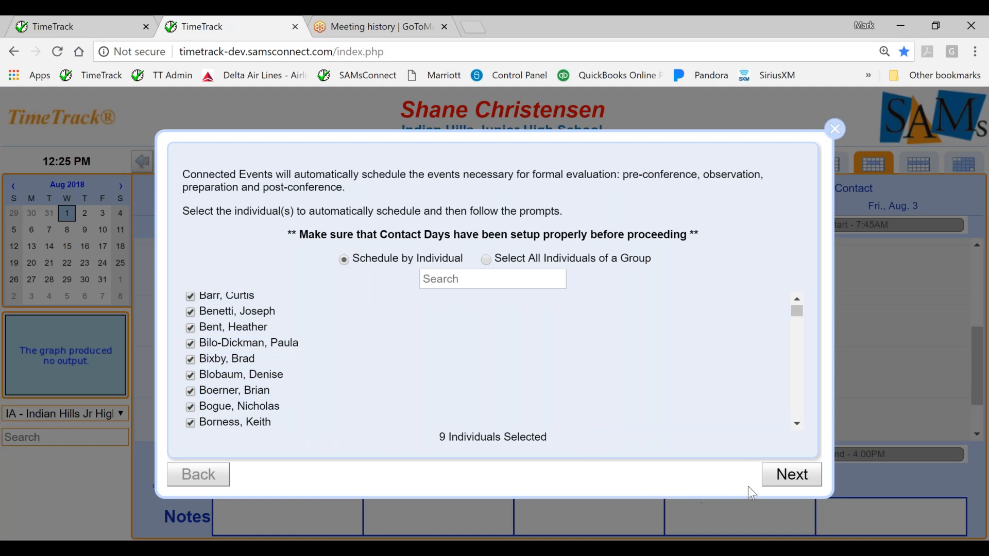
left_click(786, 475)
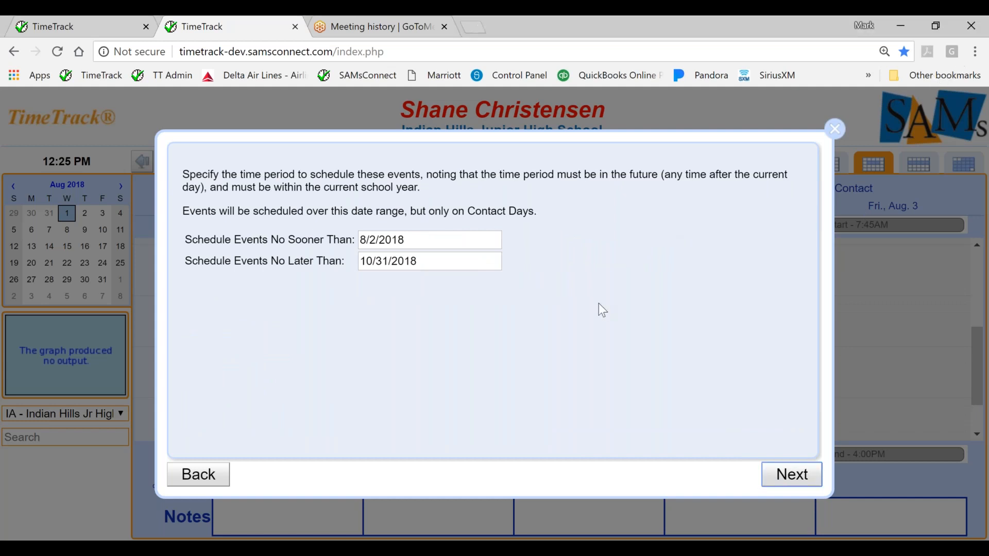
Set the scheduling period to no sooner than 8/27/2018 and no later than 10/4/2018.
left_click(391, 235)
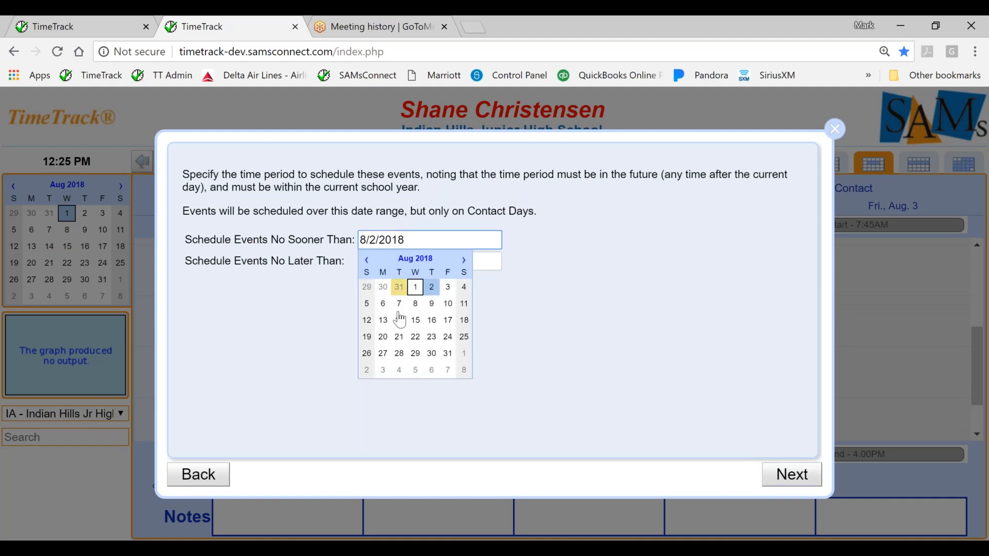
left_click(384, 354)
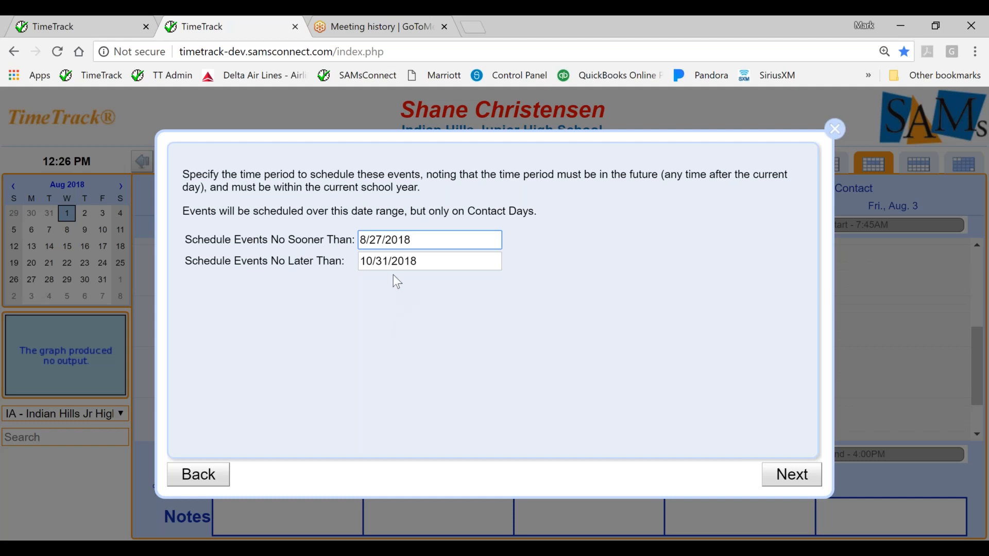
left_click(393, 260)
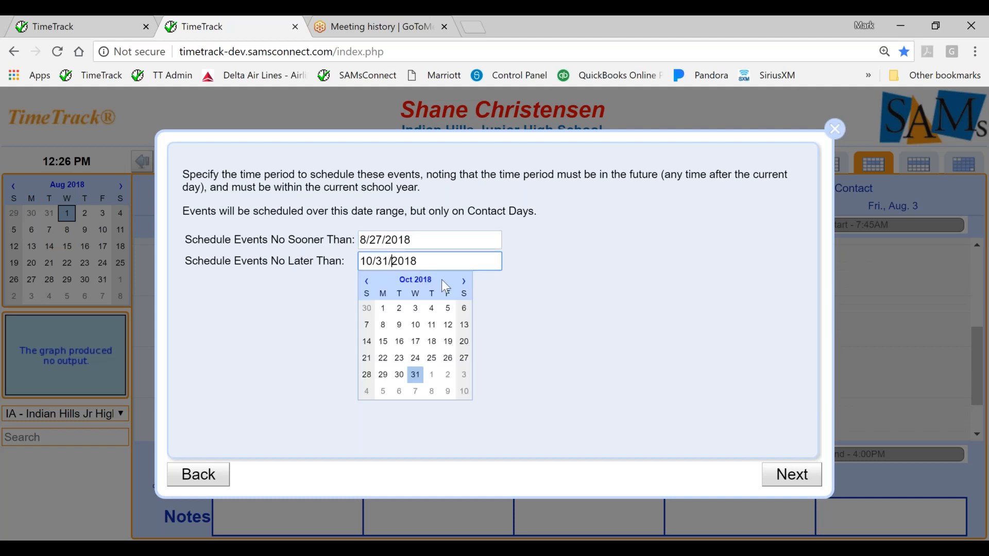
left_click(367, 282)
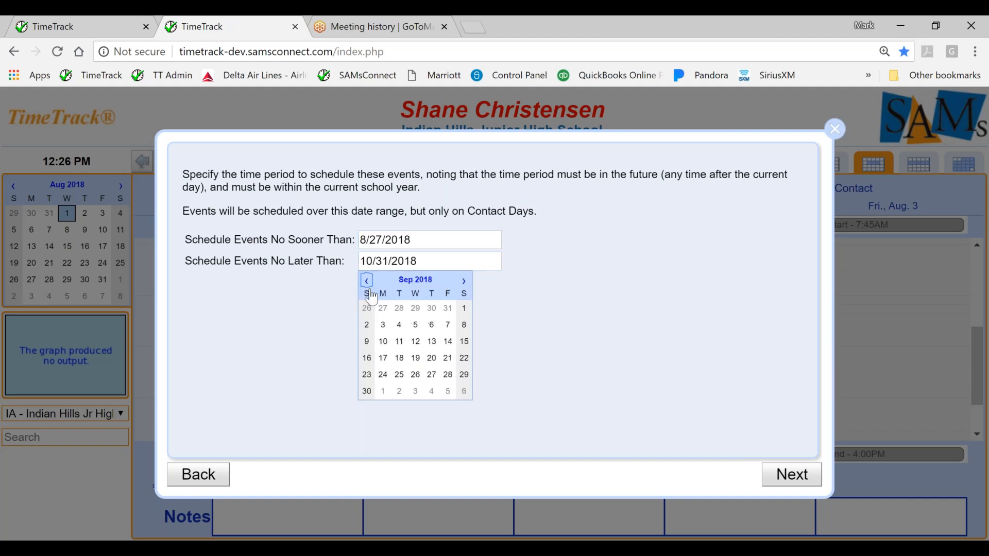
left_click(438, 396)
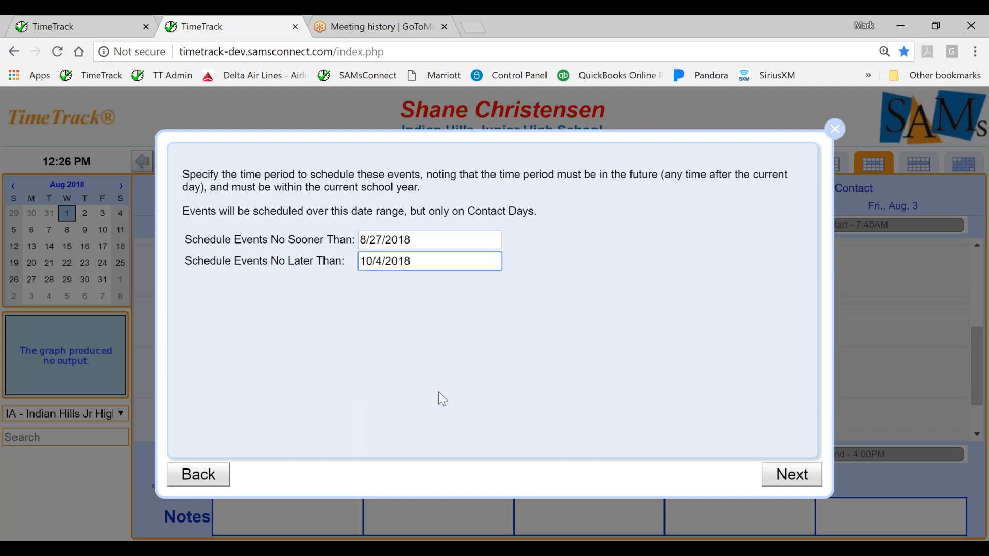
left_click(782, 486)
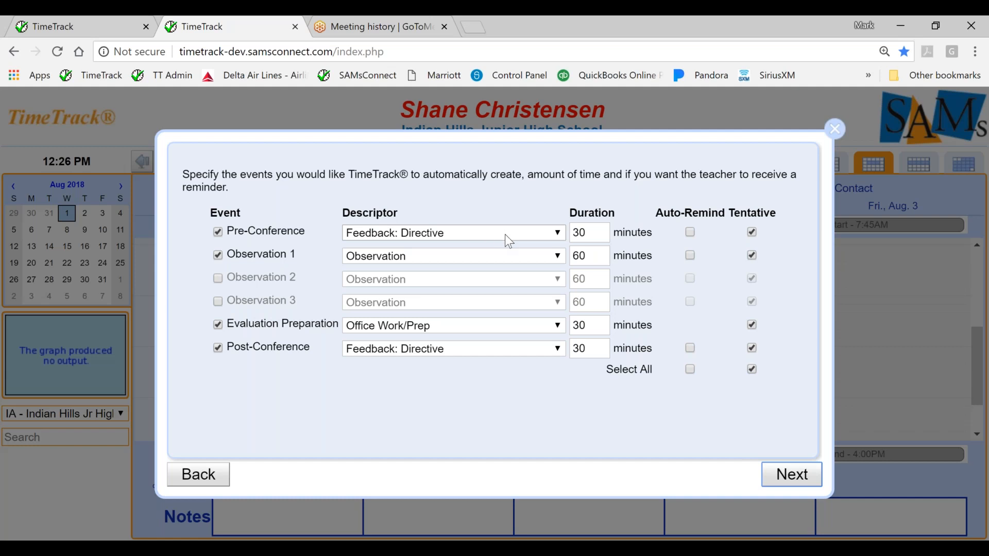
Set the Pre-Conference to Feedback: Non-Directive with a 20-minute duration, and clear the Tentative option for all events.
left_click(564, 240)
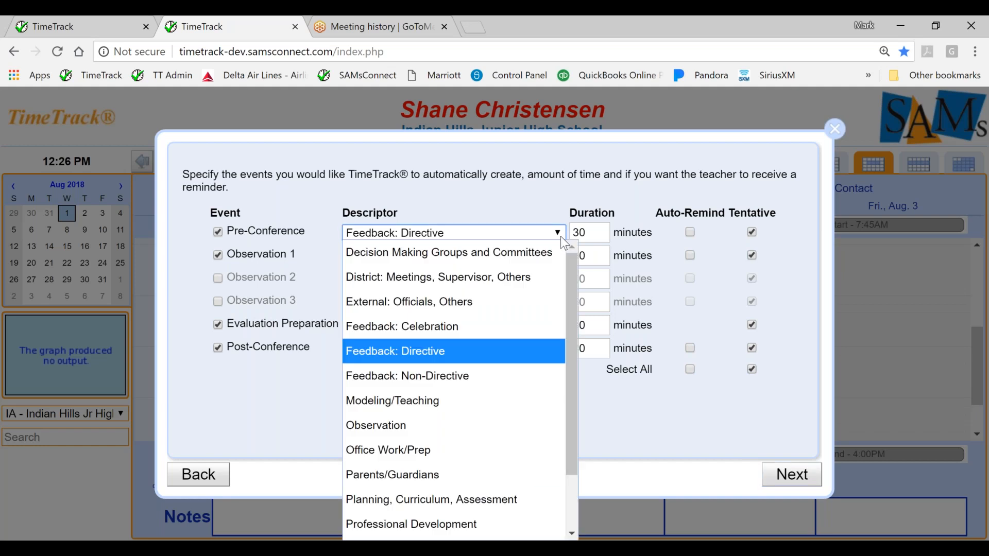
left_click(465, 375)
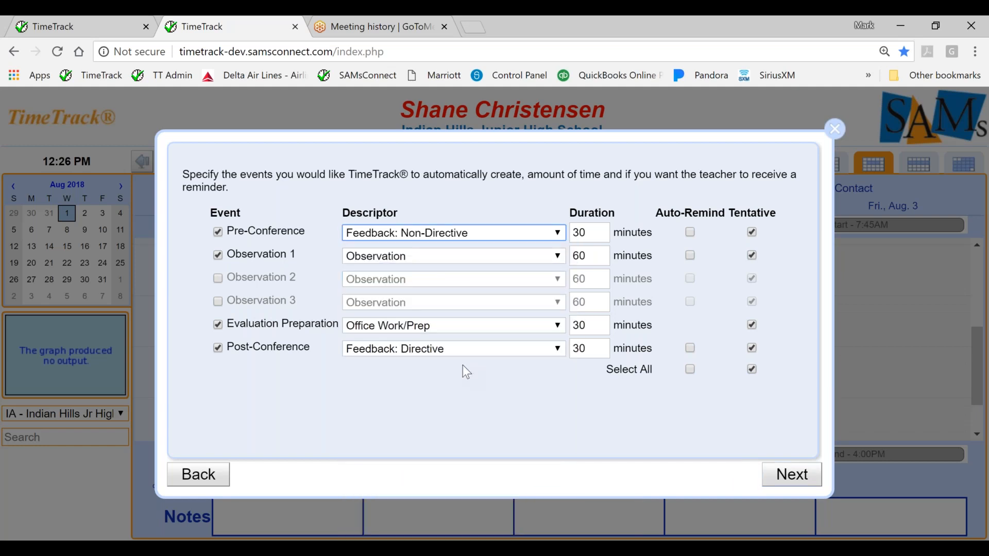
left_click(598, 233)
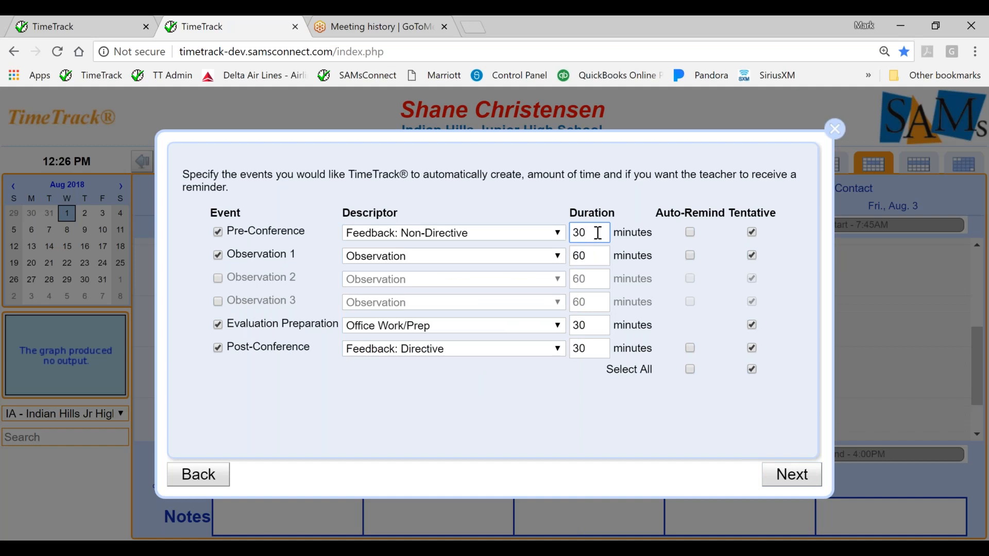
key("BackSpace")
key("BackSpace")
type("20")
left_click(533, 392)
left_click(751, 371)
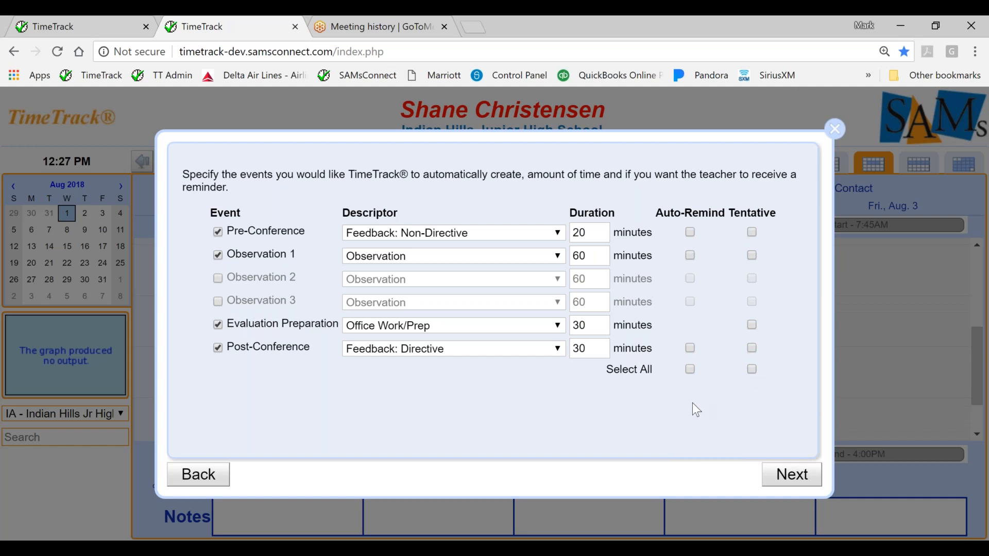
left_click(787, 482)
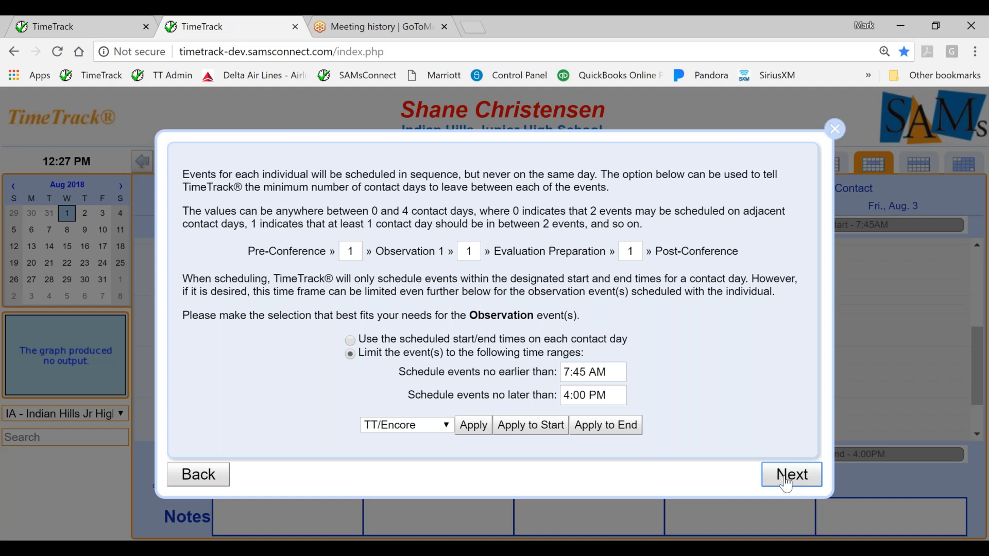
Set the minimum gap to 2 contact days between Pre-Conference and Observation 1, and between Evaluation Preparation and Post-Conference.
left_click(354, 254)
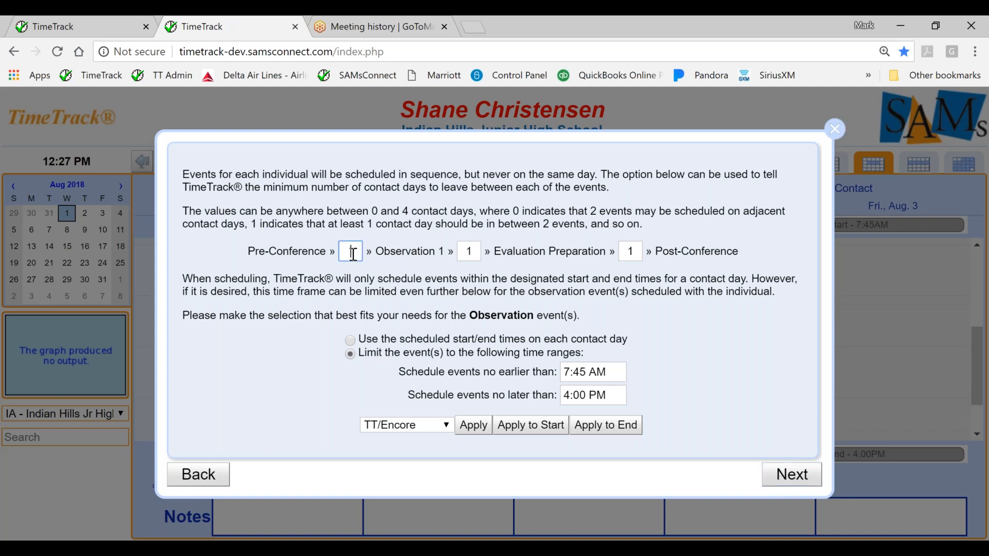
key("BackSpace")
type("2")
left_click(634, 252)
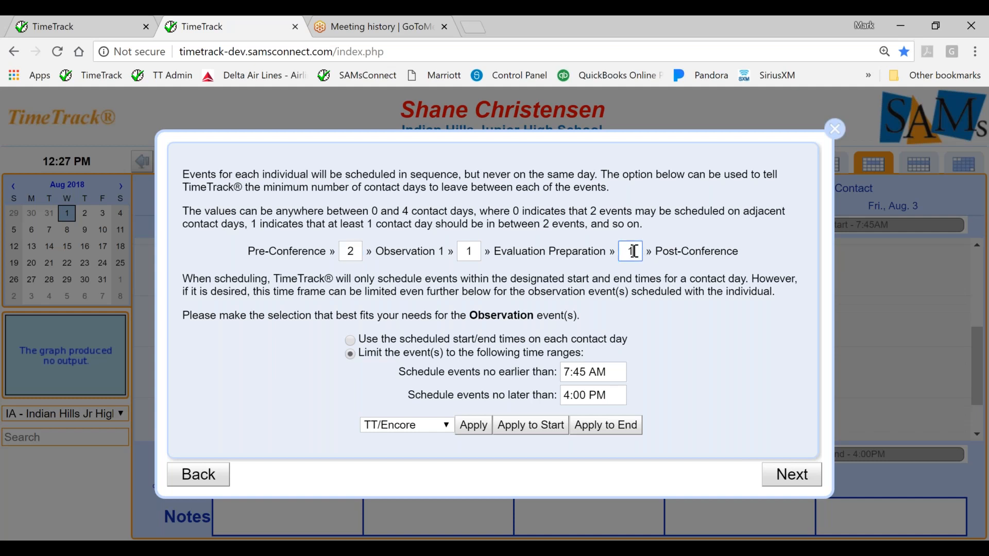
type("2")
Limit the observation events to between 8:30 AM and 2:30 PM.
left_click(607, 373)
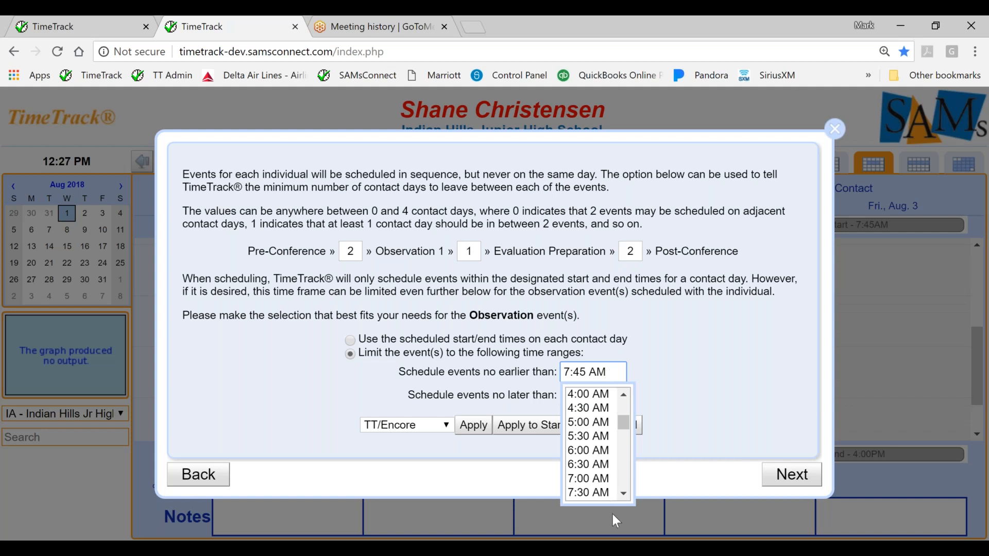
left_click(621, 497)
left_click(623, 499)
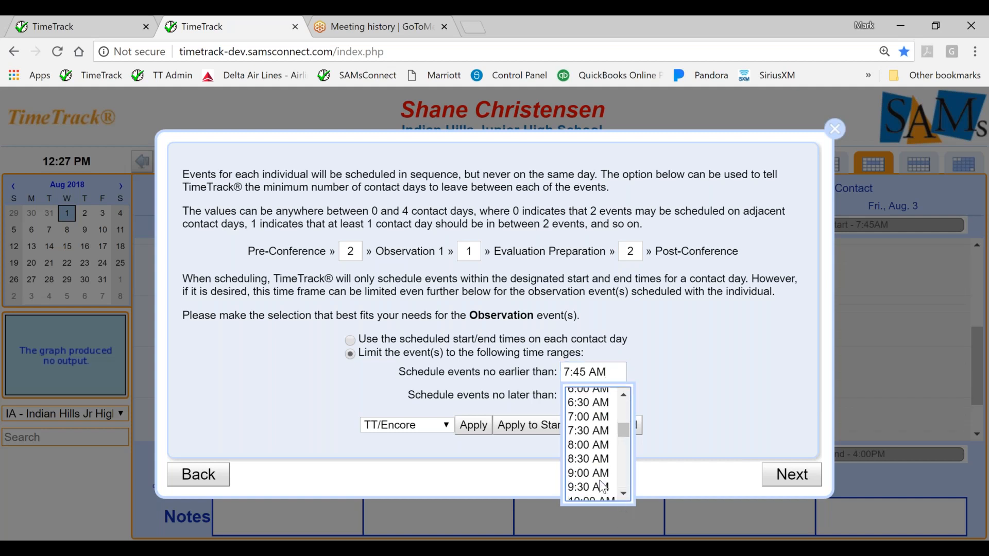
left_click(583, 460)
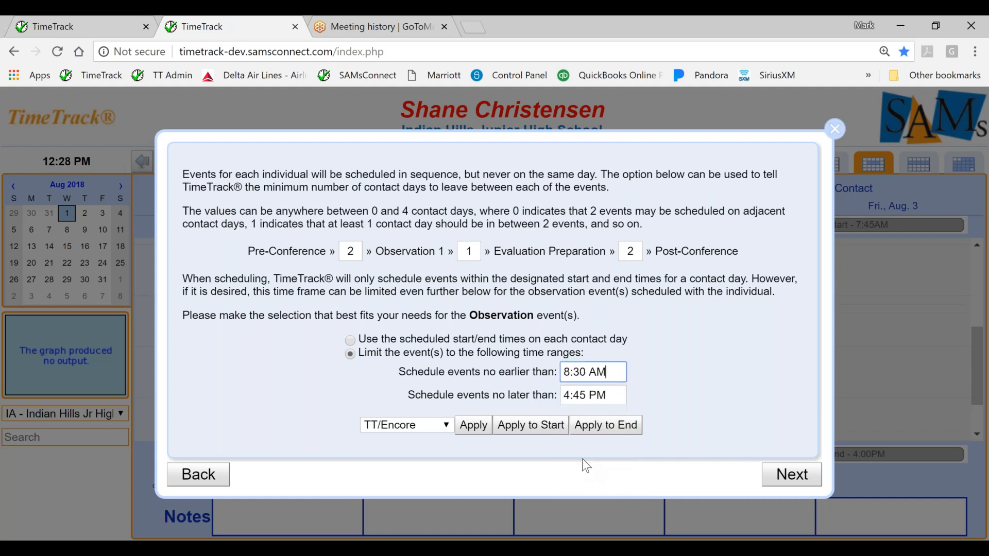
left_click(582, 388)
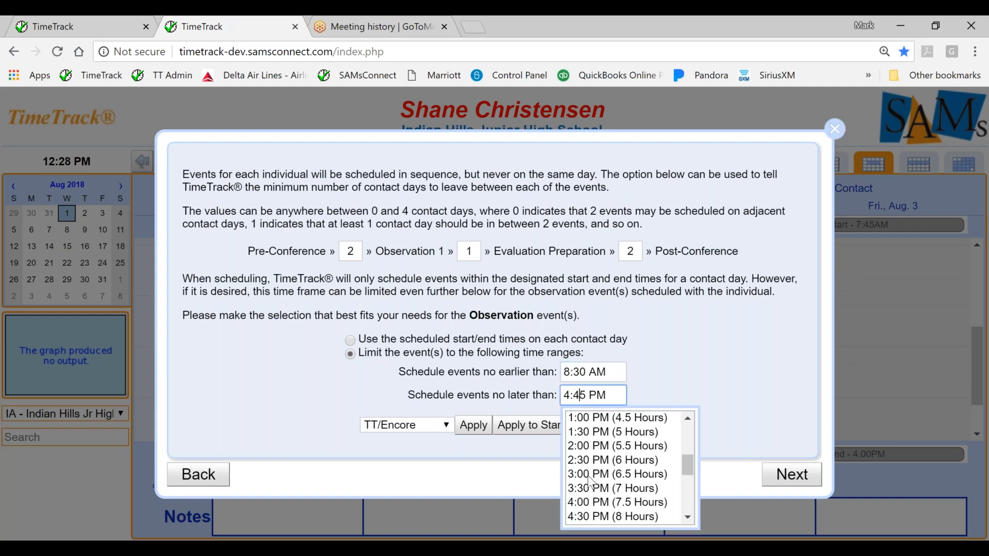
left_click(583, 460)
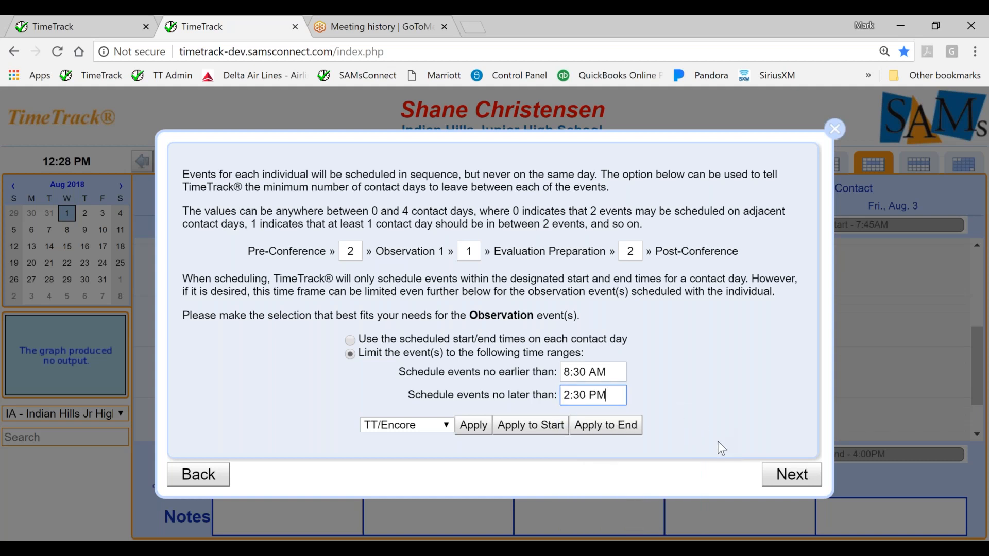
left_click(779, 473)
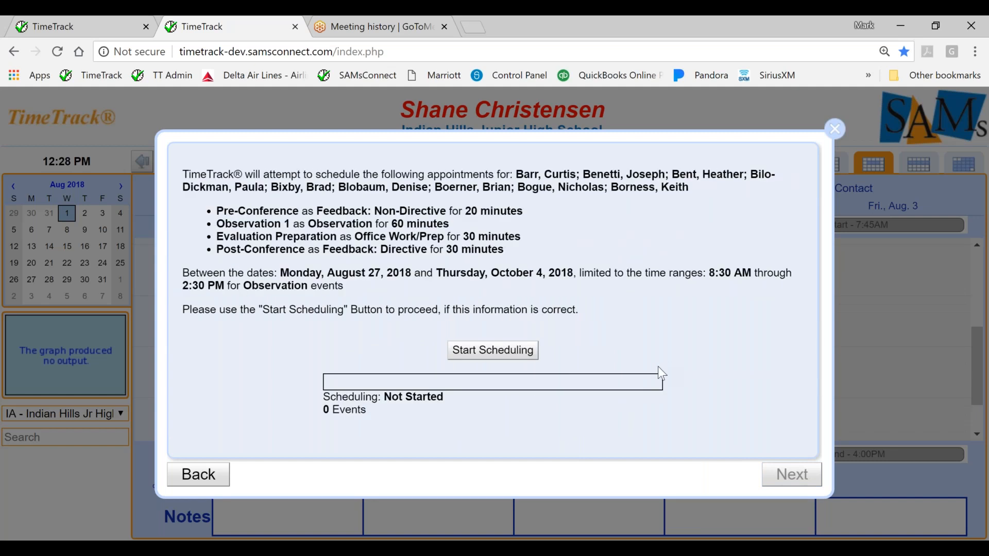
Run the automatic scheduling of the evaluation events and display the calendar week of September 10, 2018.
left_click(492, 361)
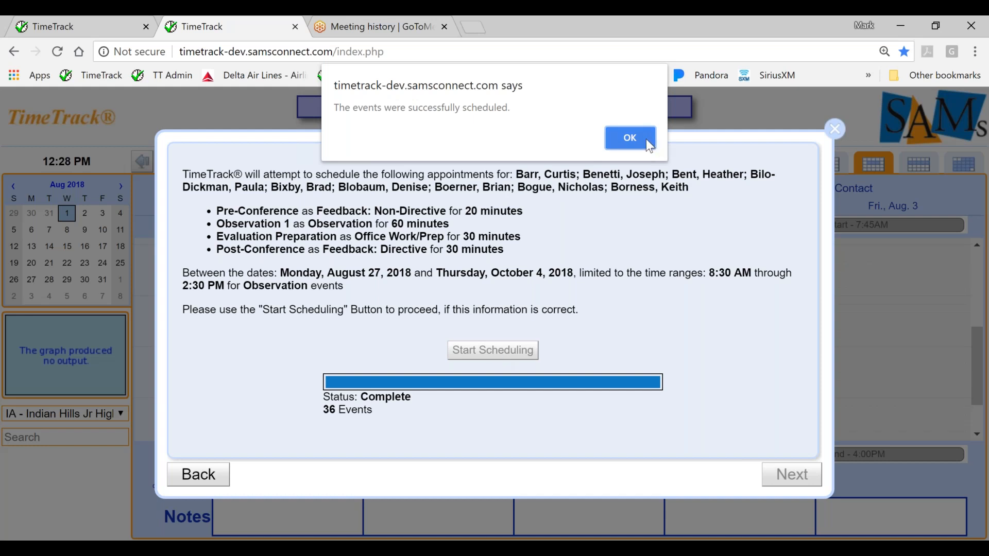
left_click(631, 138)
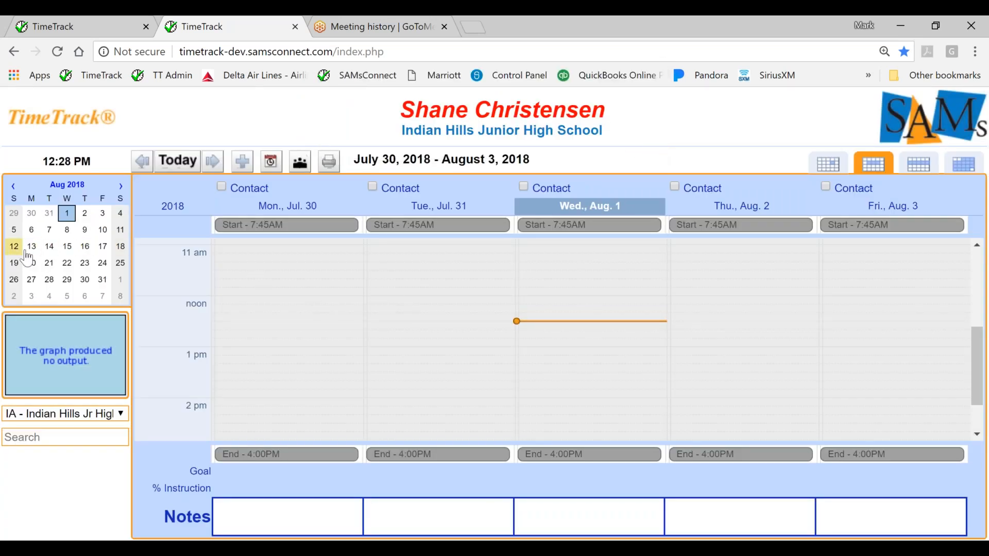
left_click(121, 188)
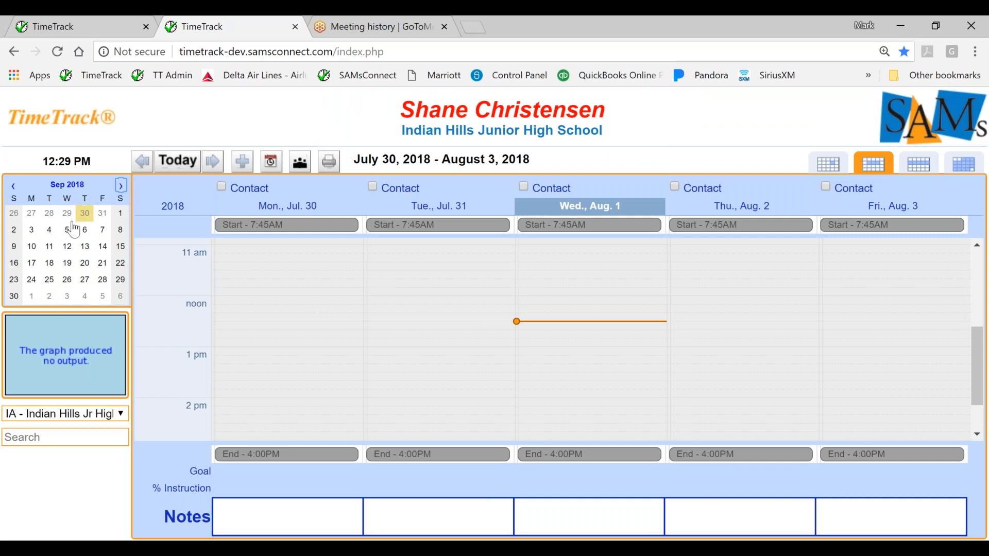
left_click(32, 246)
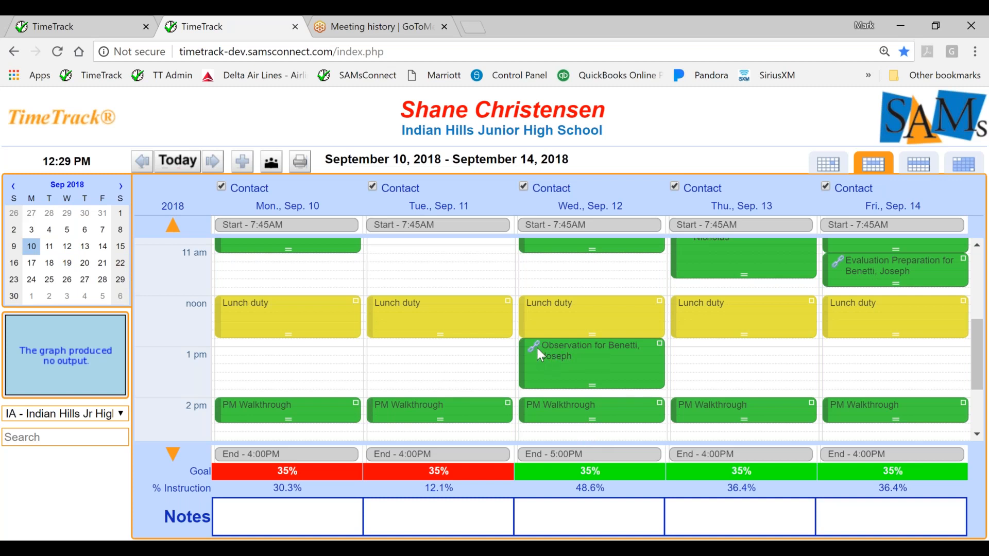
Open the Wednesday, September 12 observation event and review its prior and next connected events.
left_click(593, 363)
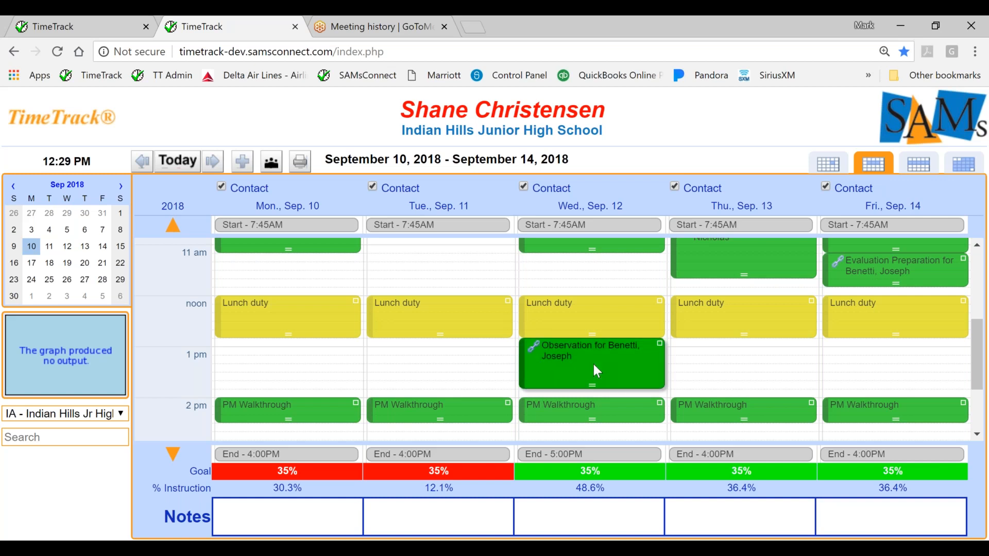
double_click(593, 363)
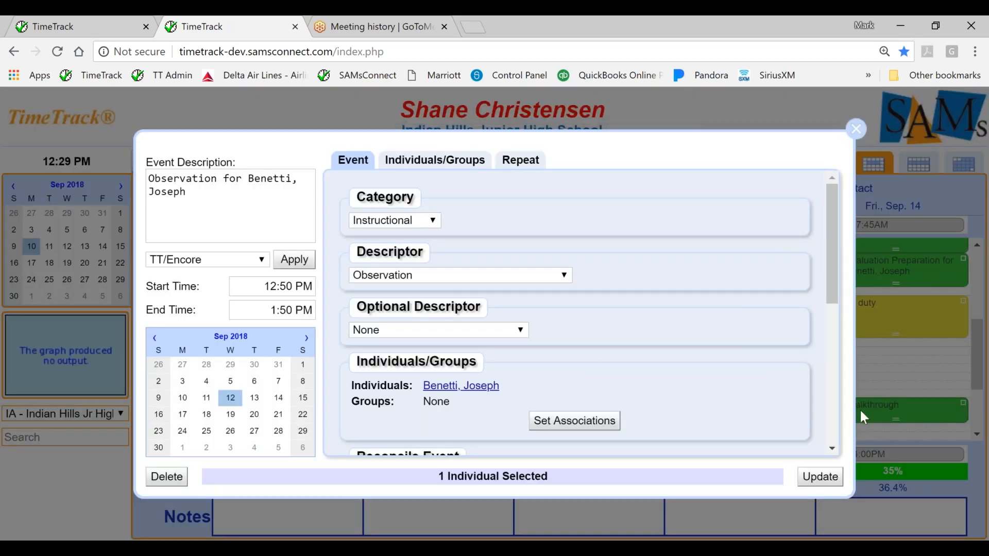
scroll(830, 447, "down", 6)
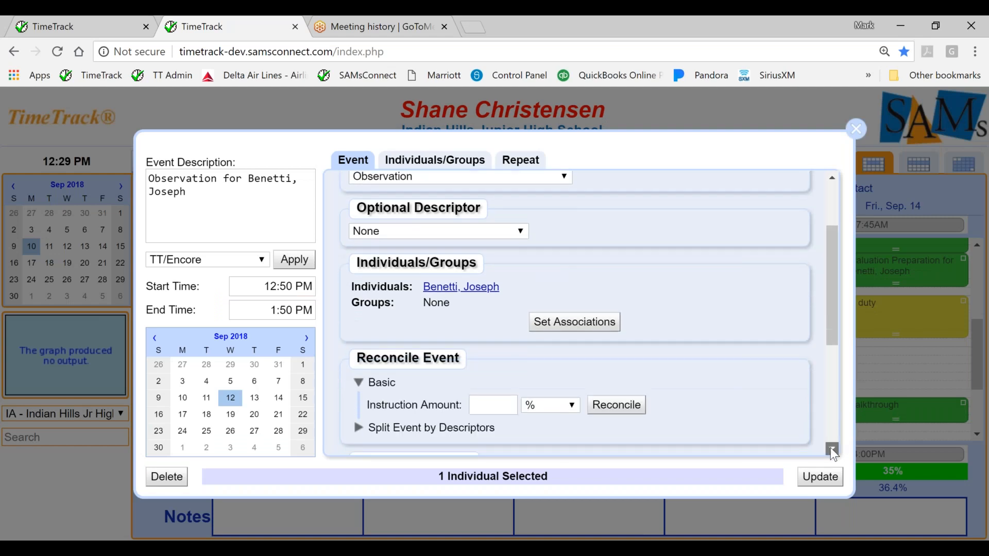
scroll(831, 448, "down", 3)
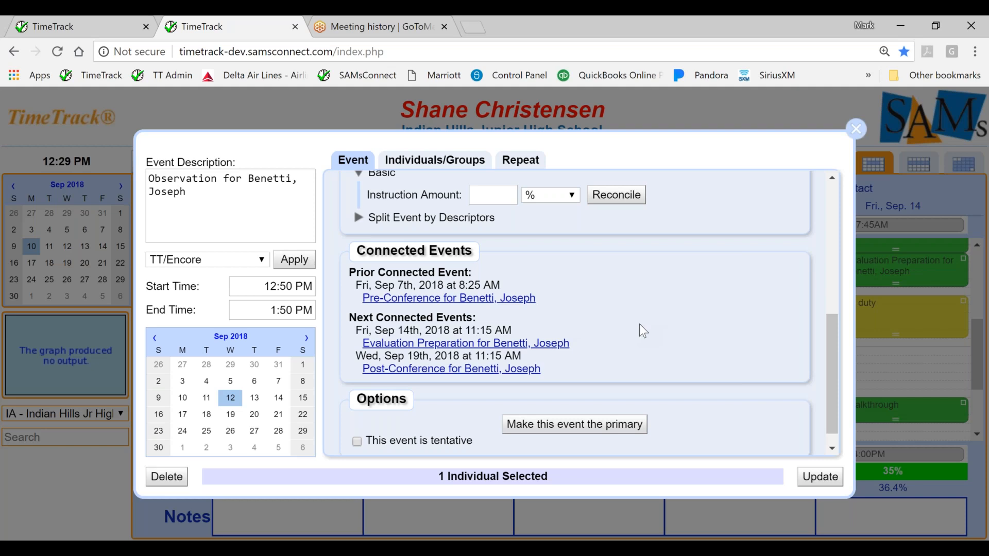
left_click(856, 128)
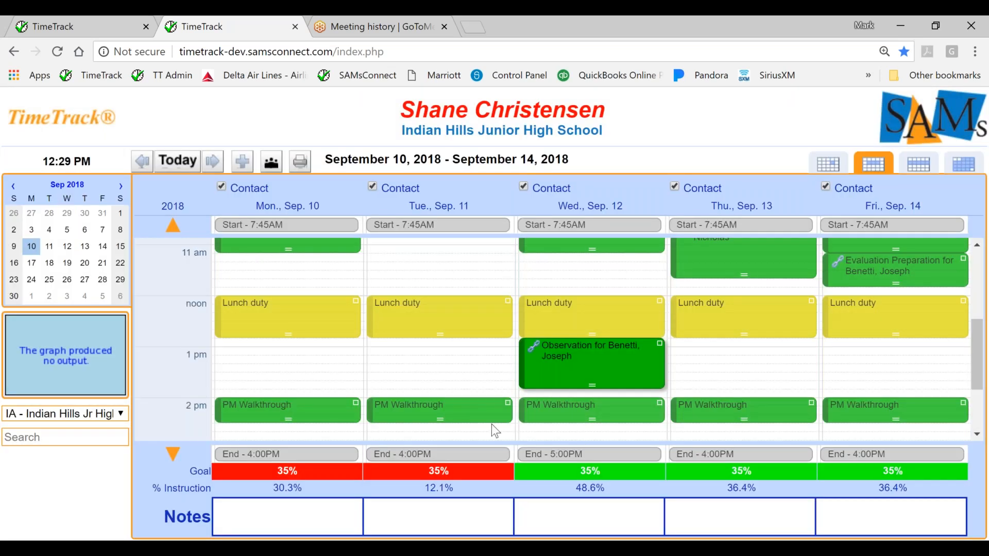
Move the Wednesday afternoon observation to Thursday, September 13 at the same time, and display the week of September 17, 2018.
left_click(523, 375)
left_click_drag(524, 376, 671, 372)
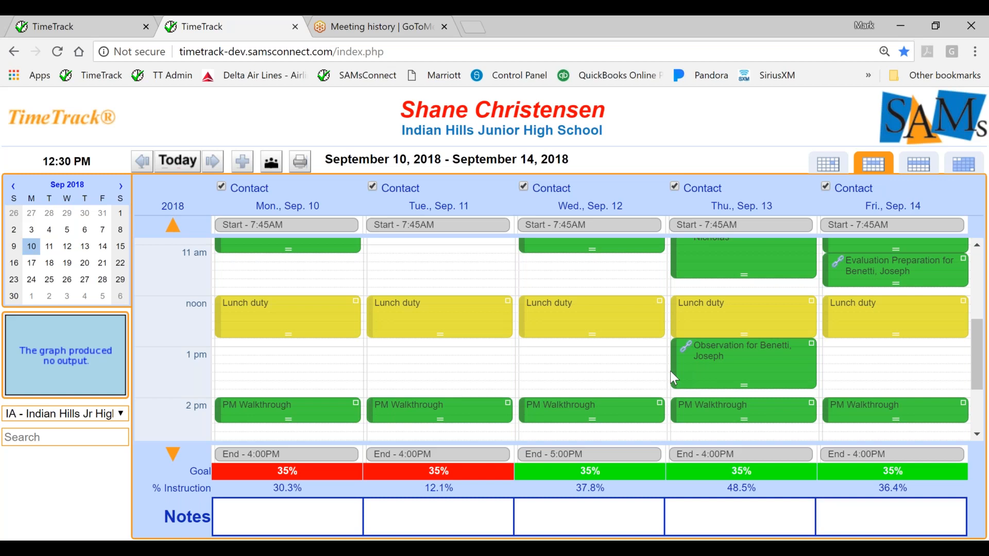
left_click(33, 264)
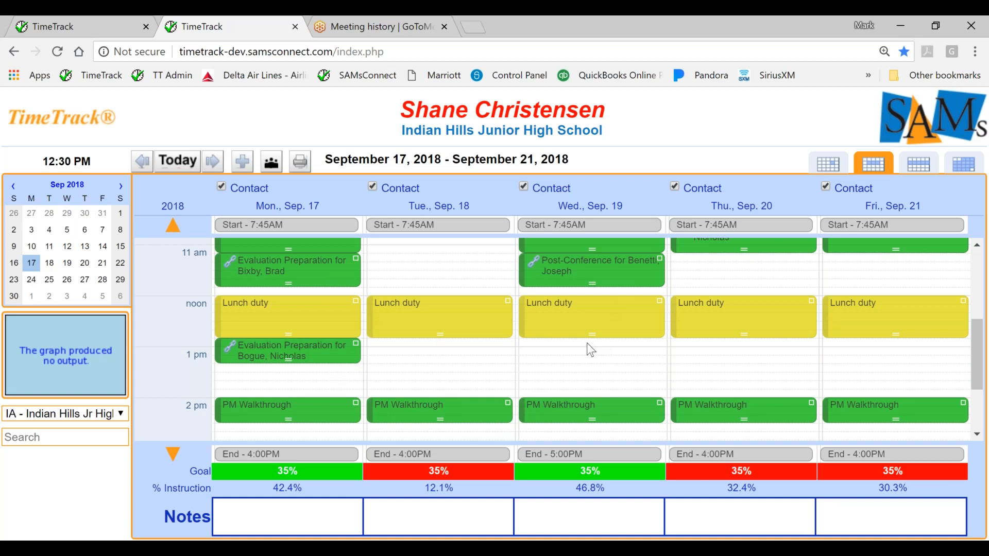
Review the scheduled connected events in the Future list and in the Print View.
left_click(75, 132)
mouse_move(69, 207)
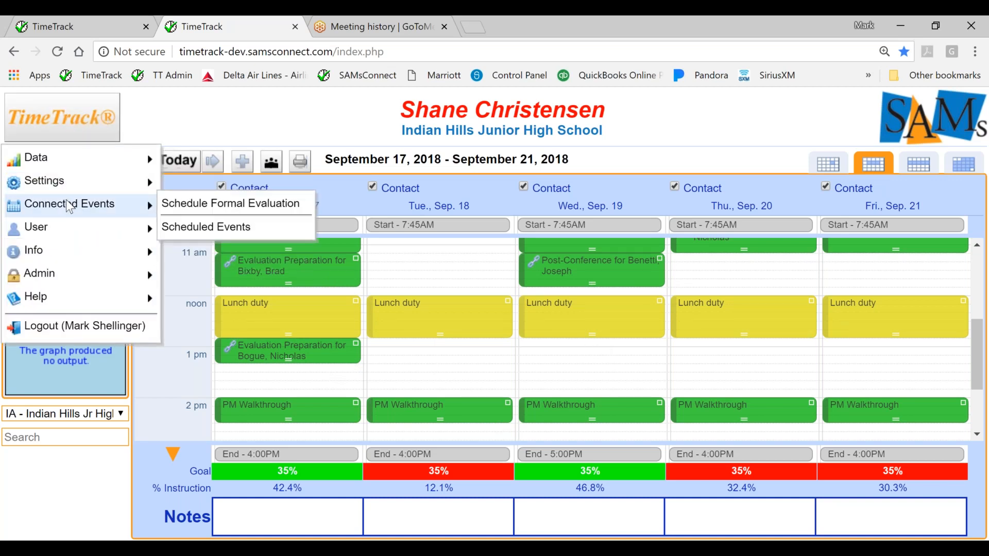
left_click(183, 227)
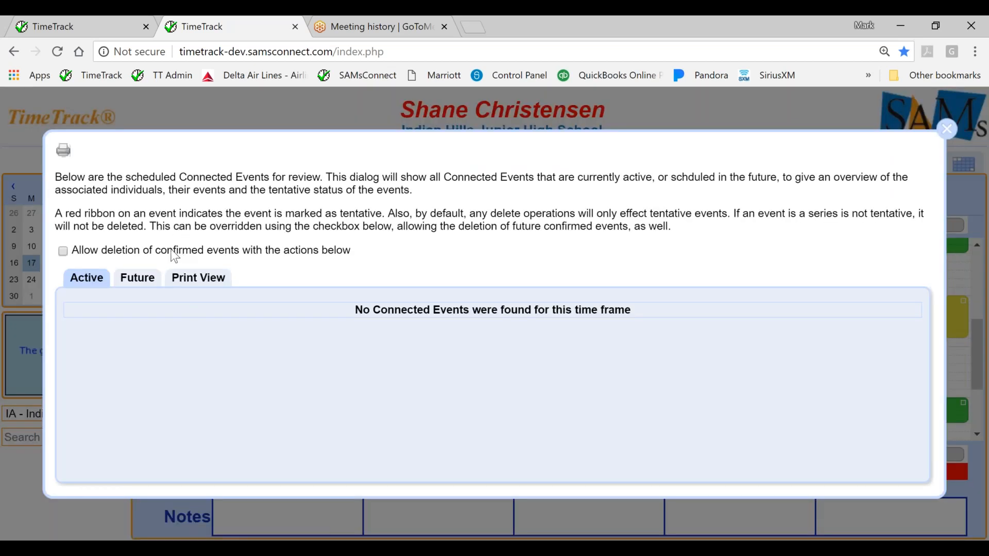
left_click(142, 281)
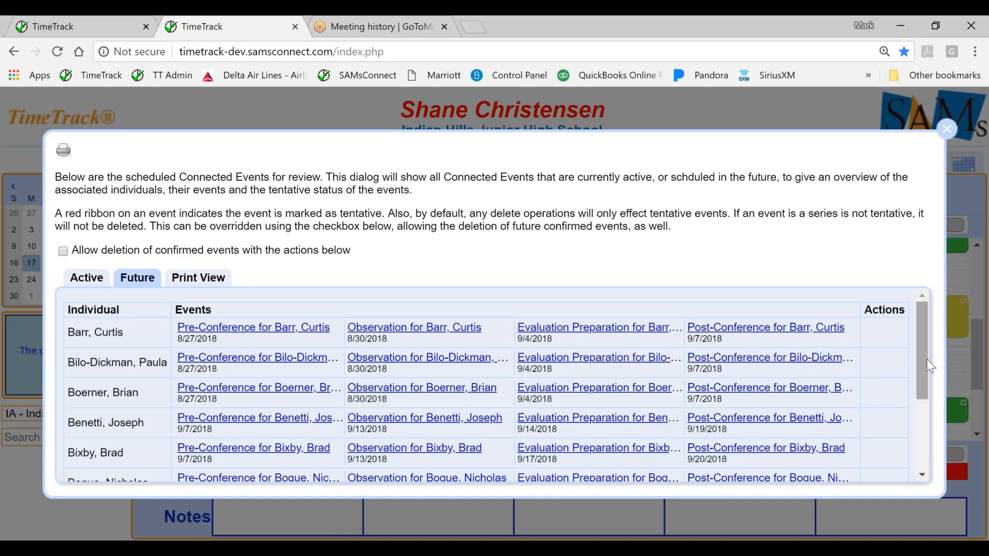
left_click_drag(923, 361, 922, 429)
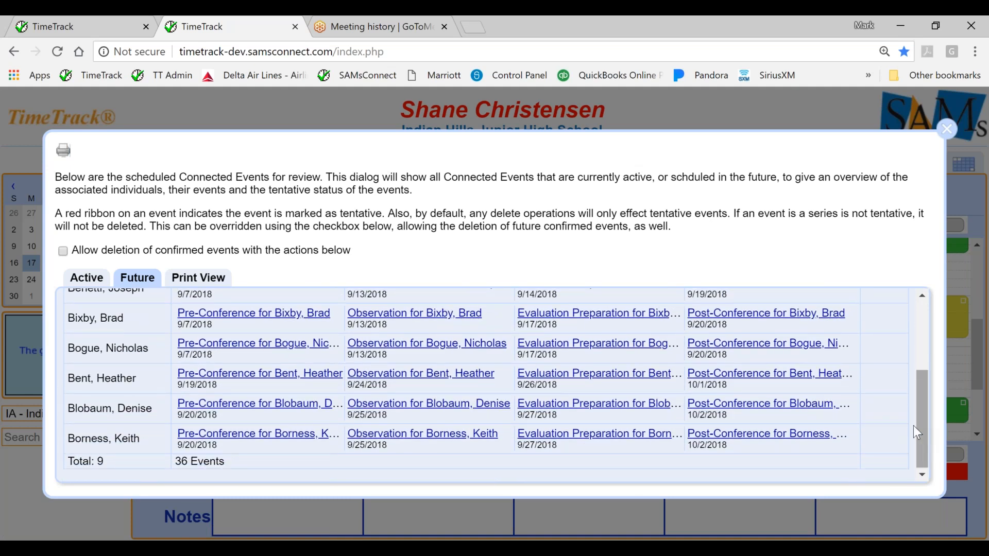
left_click(209, 285)
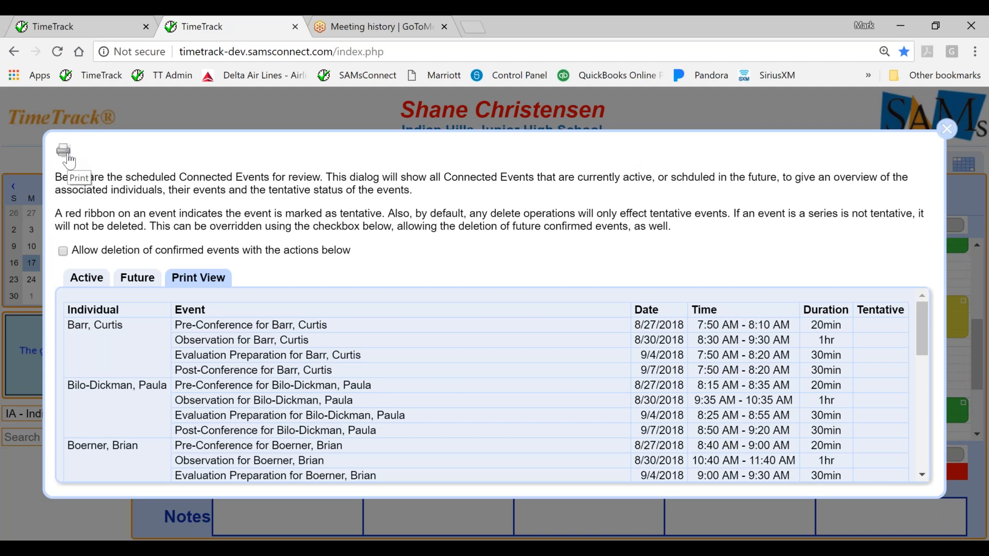
Allow deletion of confirmed events and delete all future connected events.
left_click(133, 279)
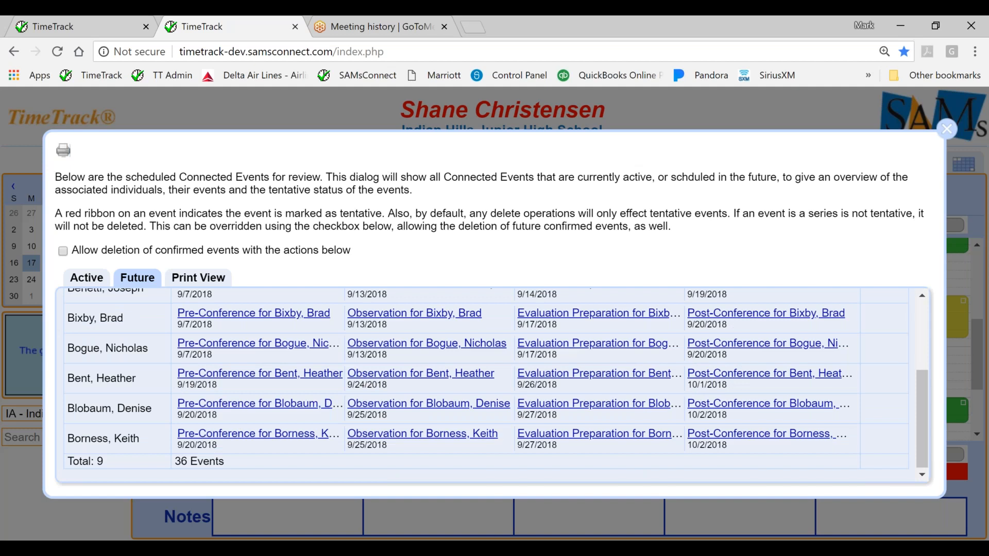
left_click(63, 253)
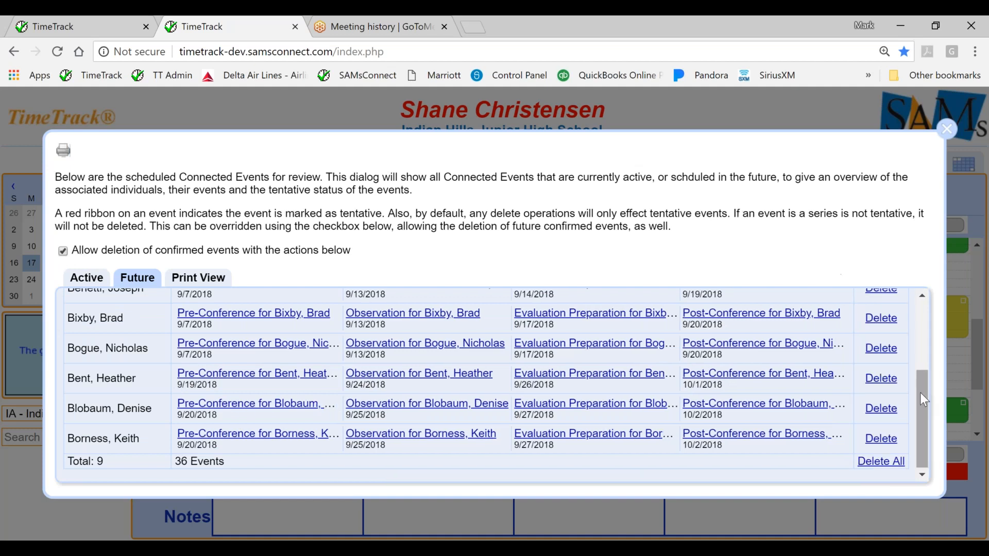
left_click(878, 468)
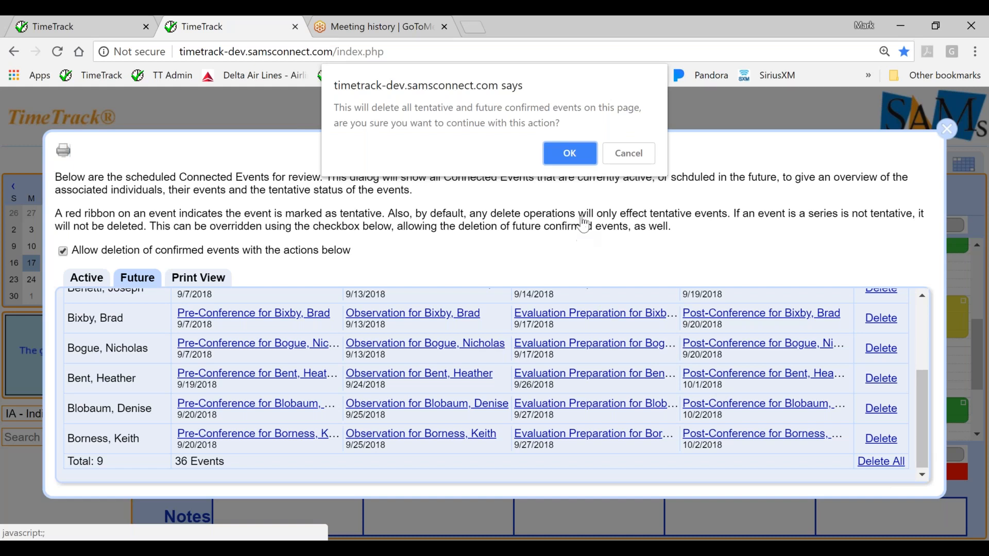
left_click(572, 155)
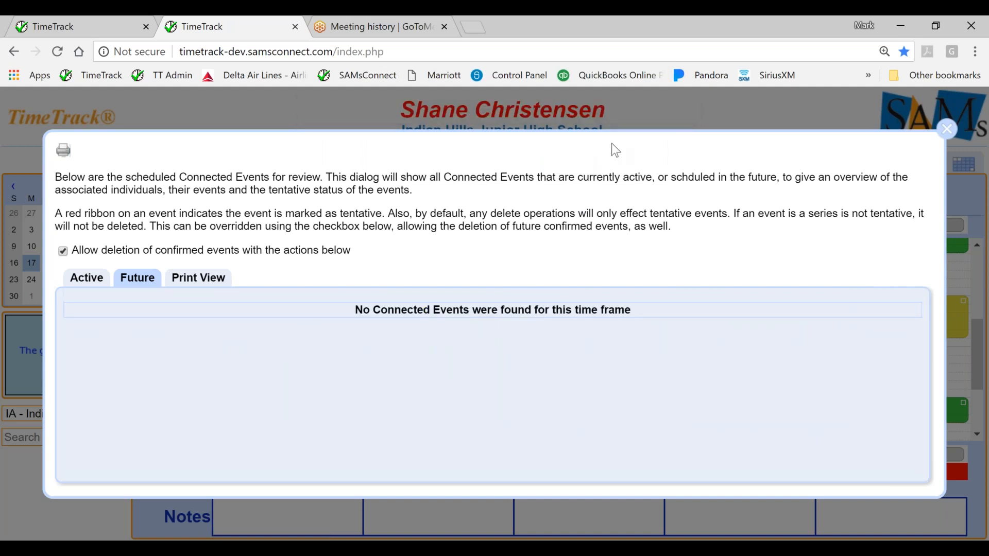
left_click(948, 130)
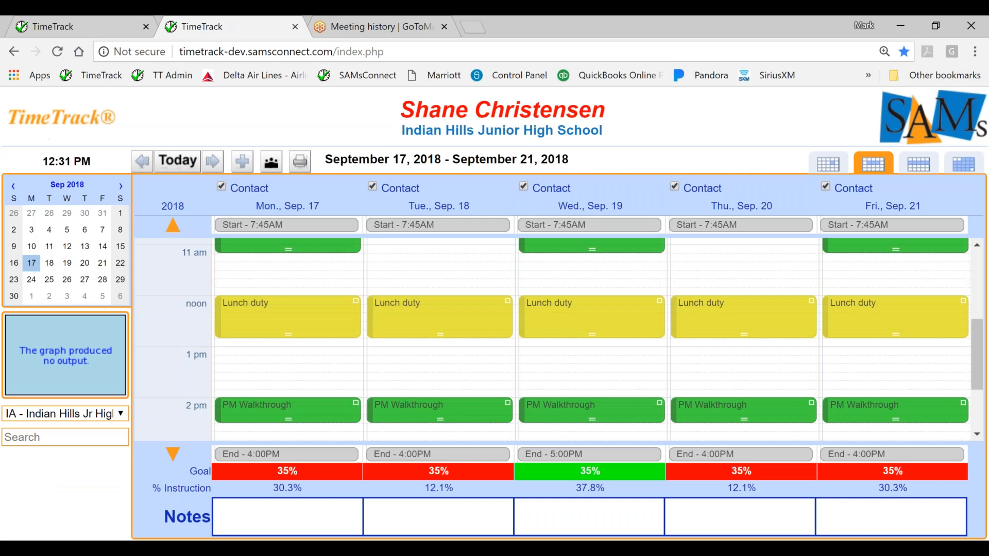
Start a new formal evaluation schedule for all individuals of the ENGLISH GROUP.
left_click(54, 133)
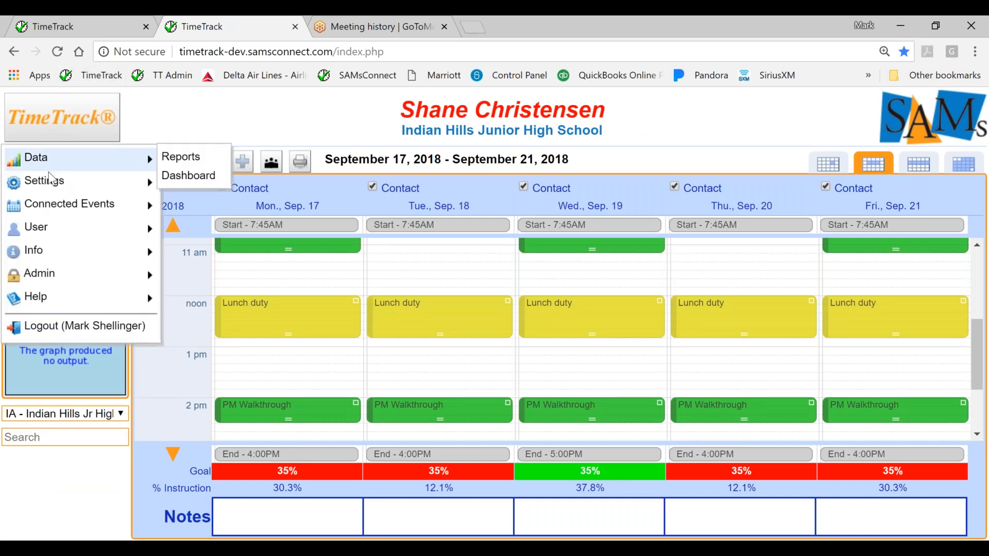
mouse_move(54, 209)
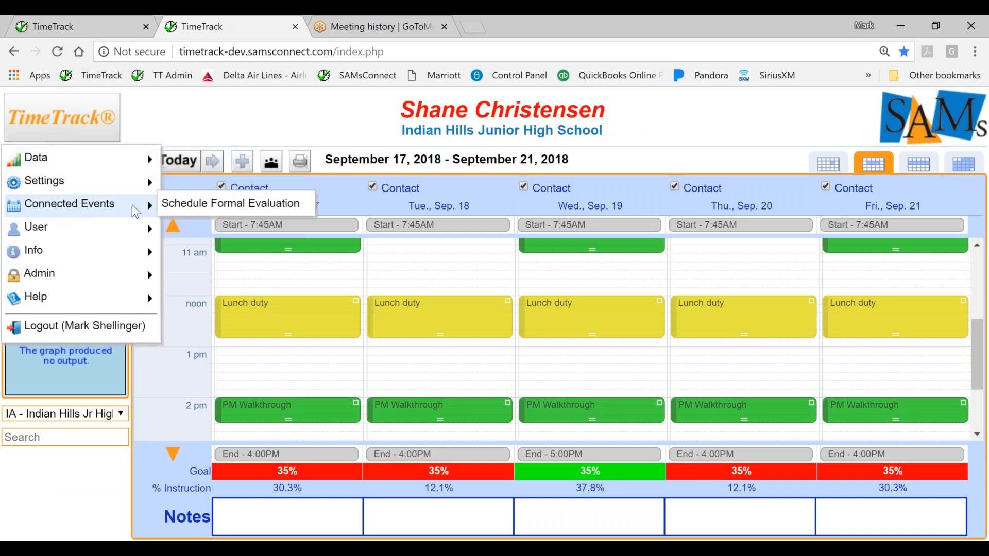
left_click(187, 203)
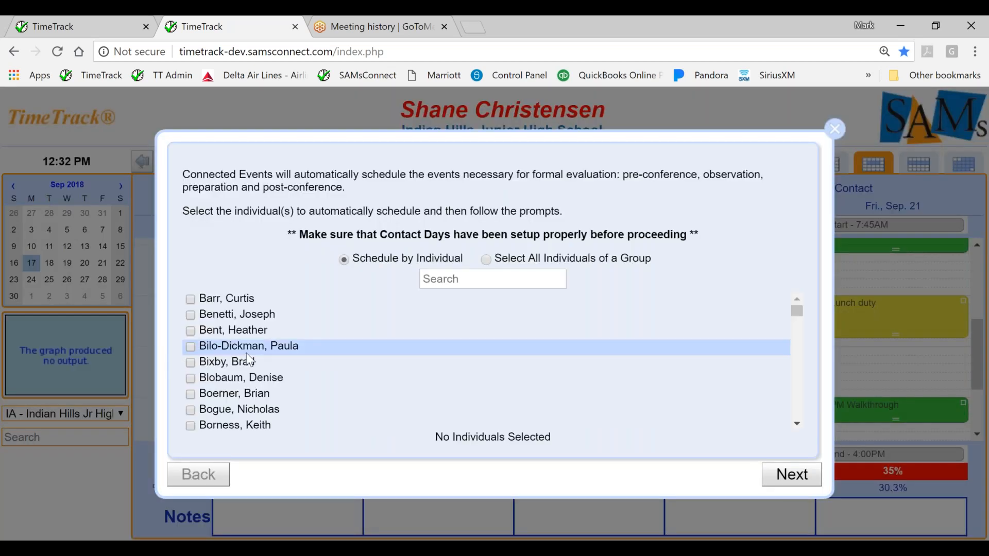
left_click(486, 260)
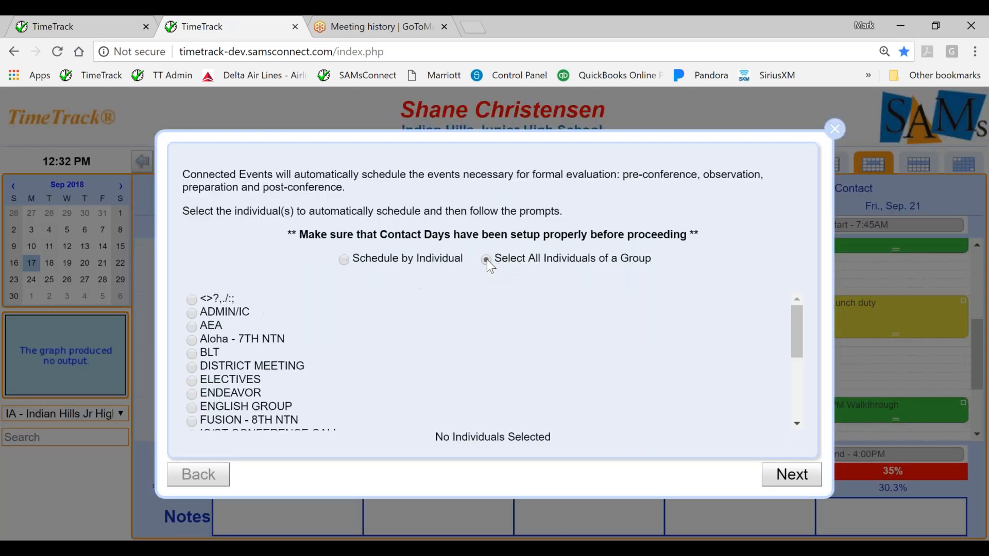
left_click(191, 406)
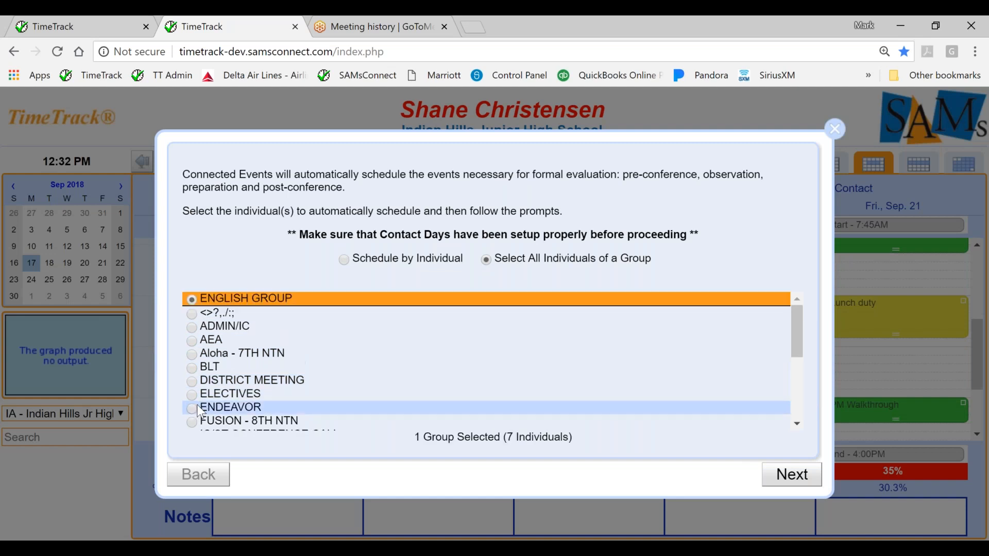
left_click(794, 482)
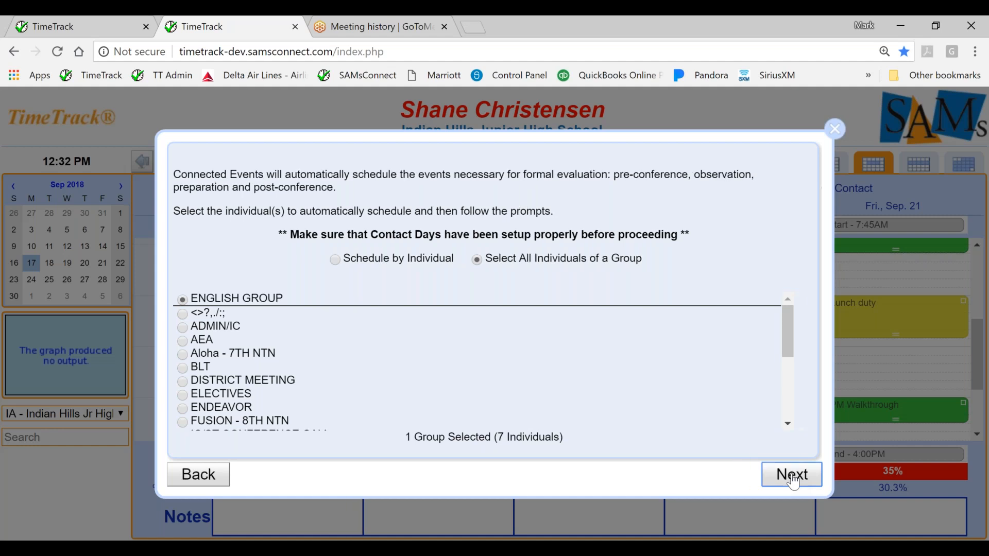
Set the scheduling period to no sooner than 9/4/2018 and no later than 11/12/2018.
left_click(401, 241)
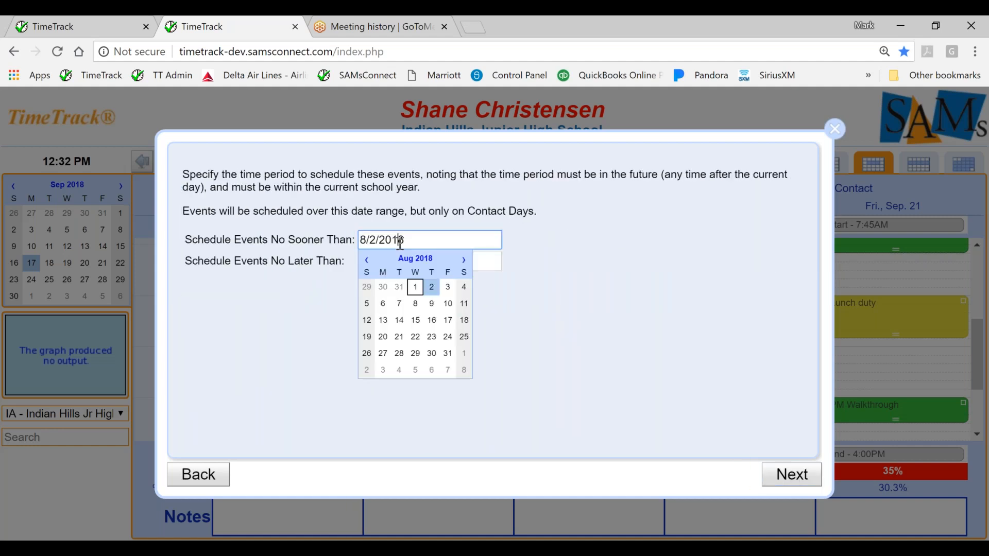
left_click(397, 375)
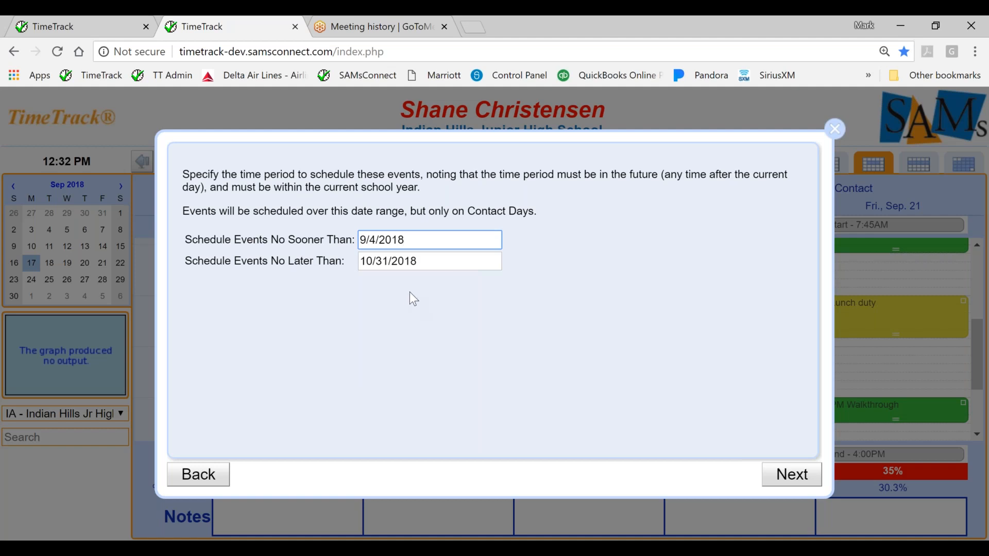
left_click(386, 262)
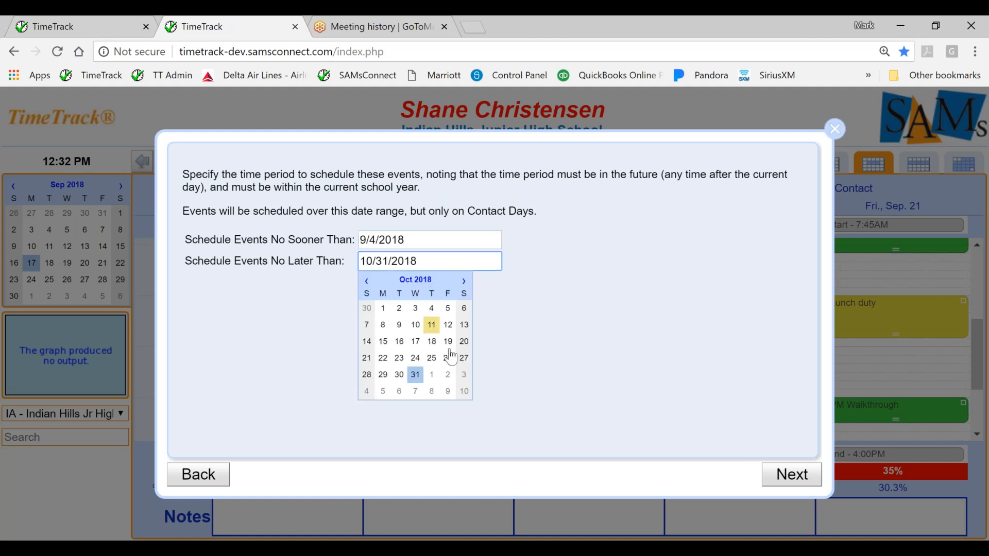
left_click(464, 393)
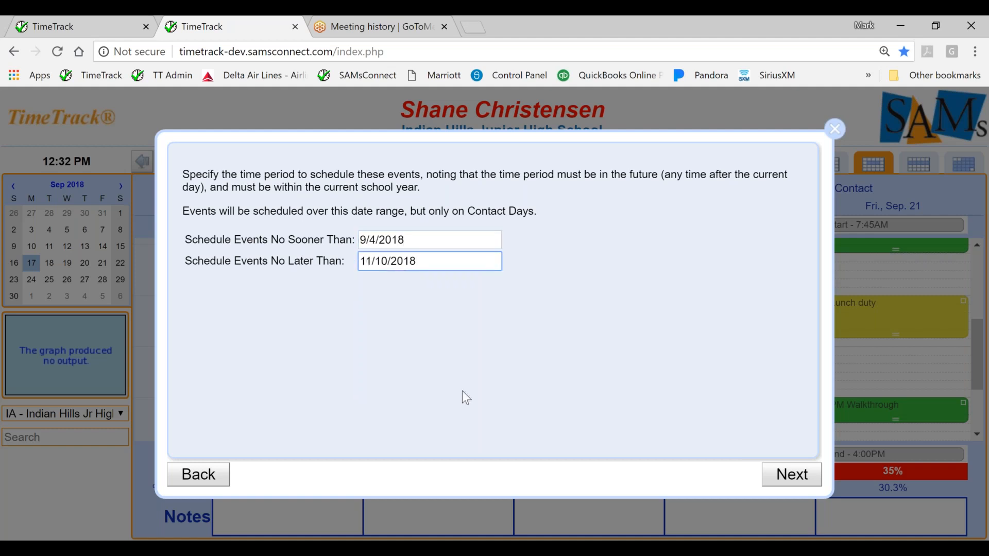
left_click(464, 261)
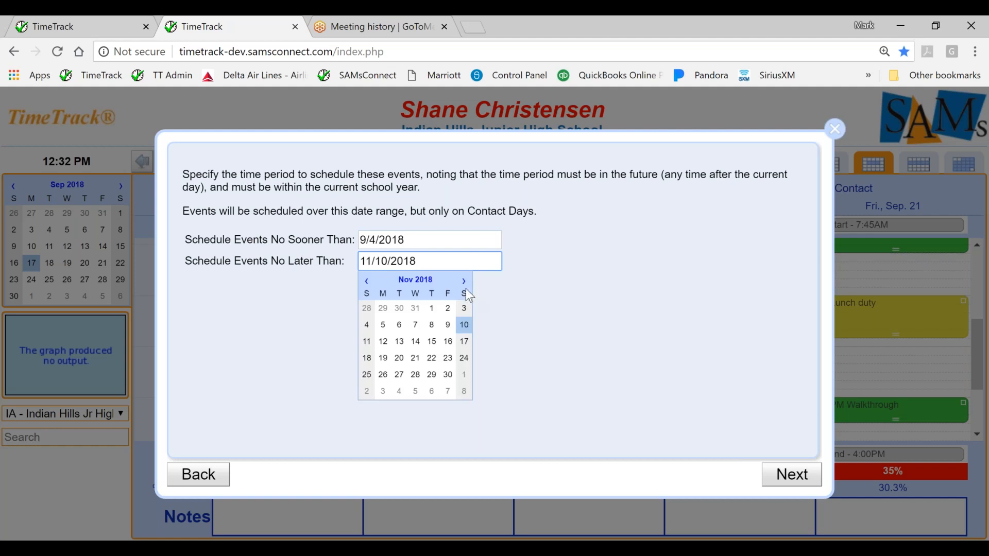
left_click(383, 342)
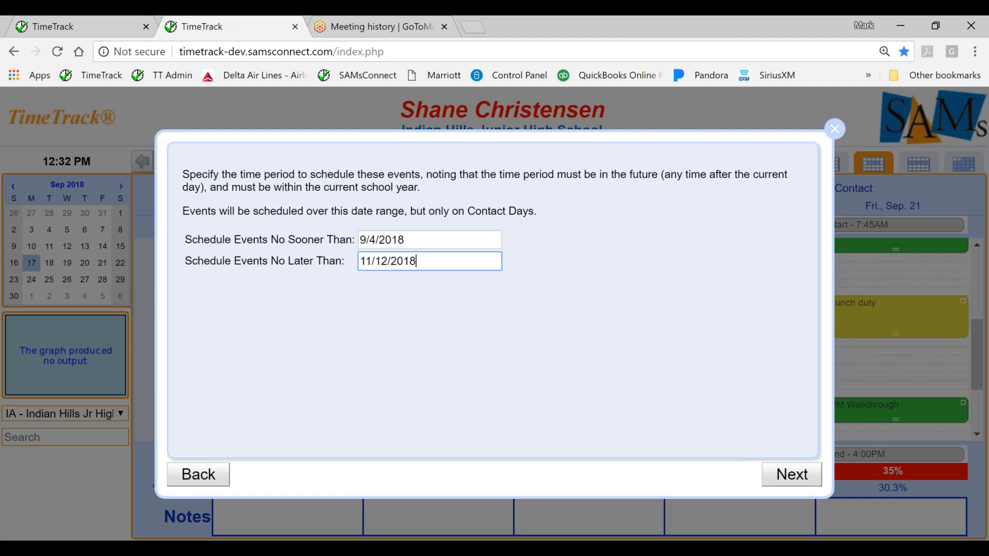
left_click(799, 479)
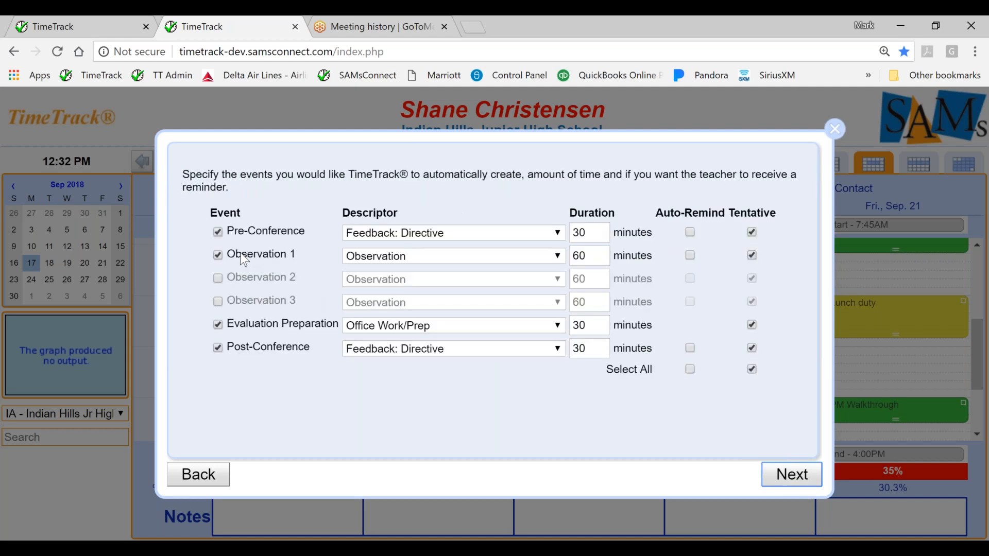
Exclude Observation 1, Evaluation Preparation and Post-Conference from the automatically created events, keeping only Pre-Conference.
left_click(218, 255)
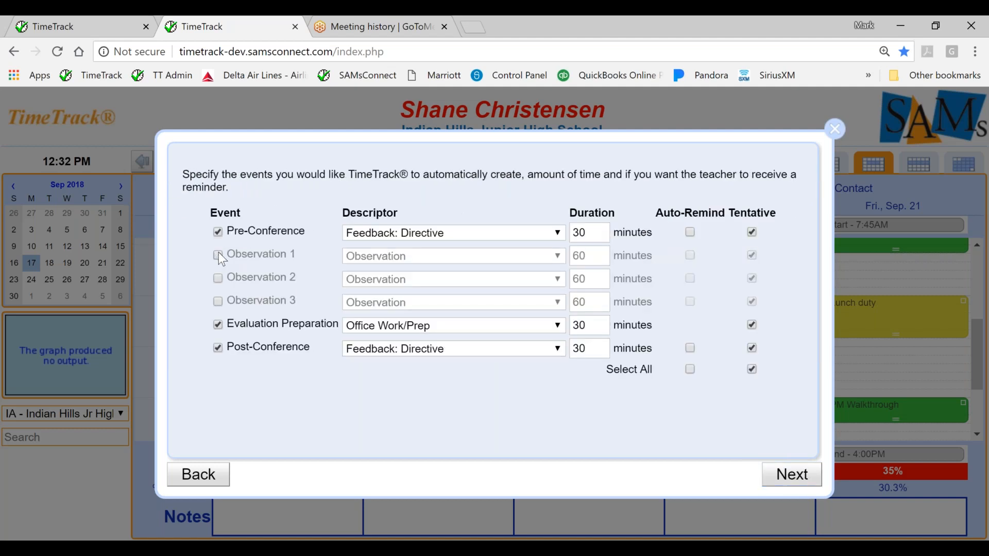
left_click(218, 324)
left_click(217, 349)
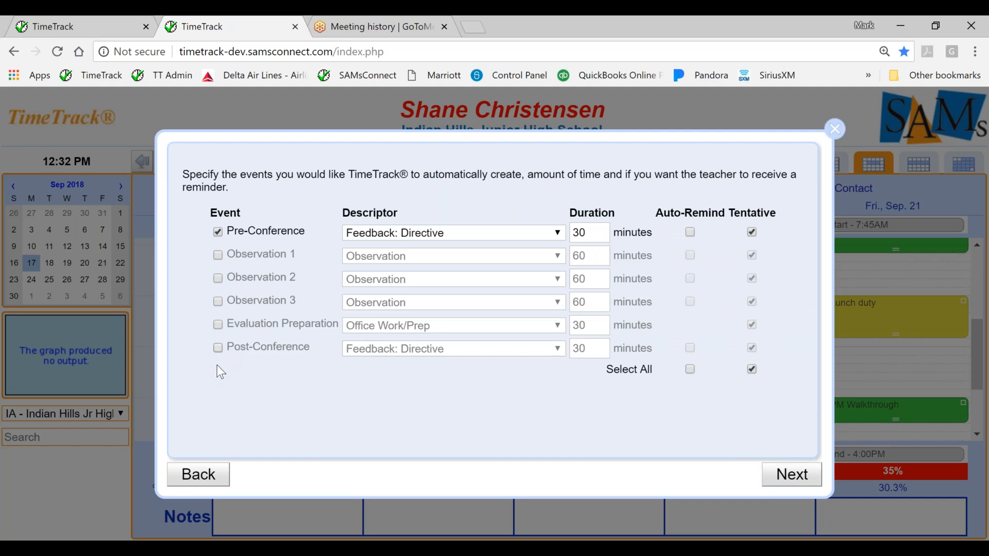
Return to the scheduling period and set the no-later-than date to 9/14/2018.
left_click(201, 471)
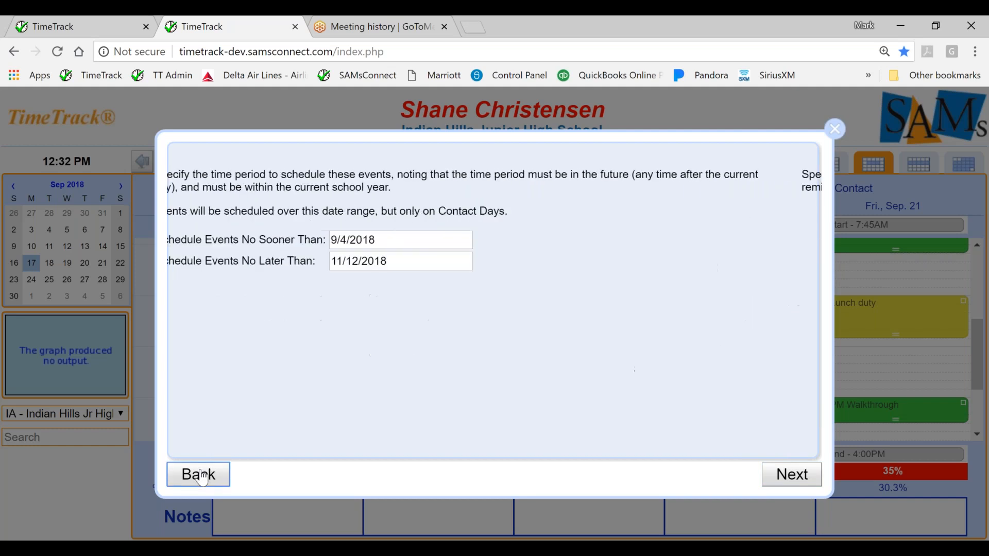
left_click(432, 263)
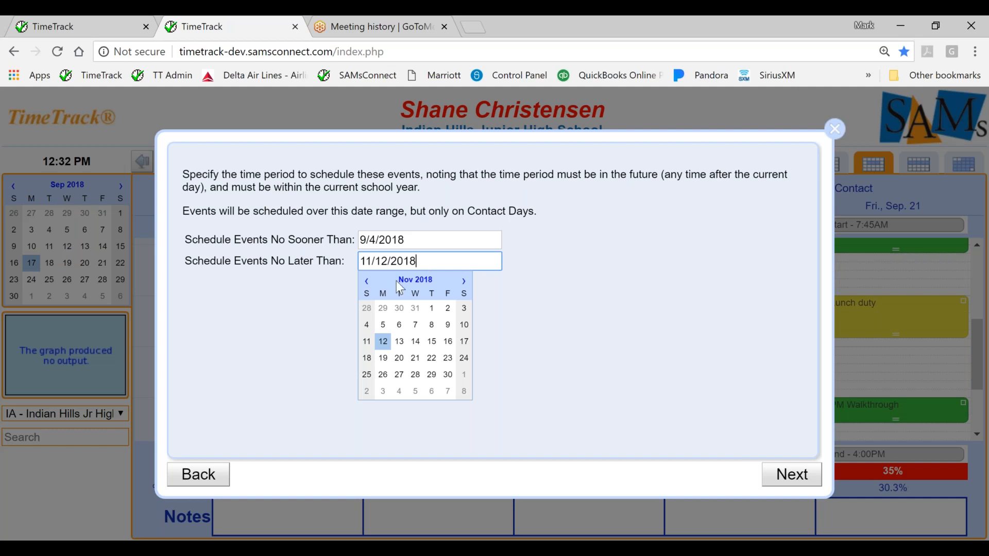
left_click(367, 282)
left_click(367, 282)
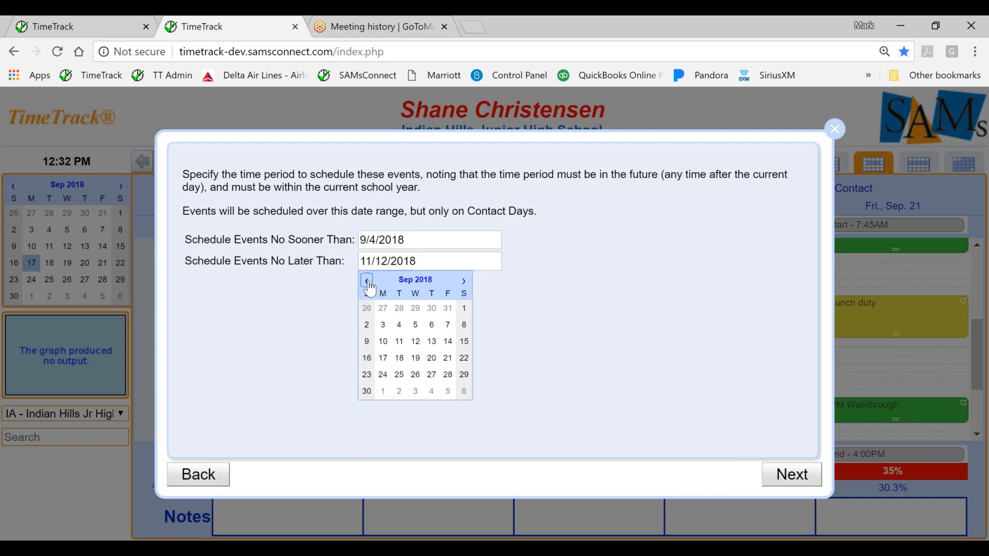
left_click(448, 342)
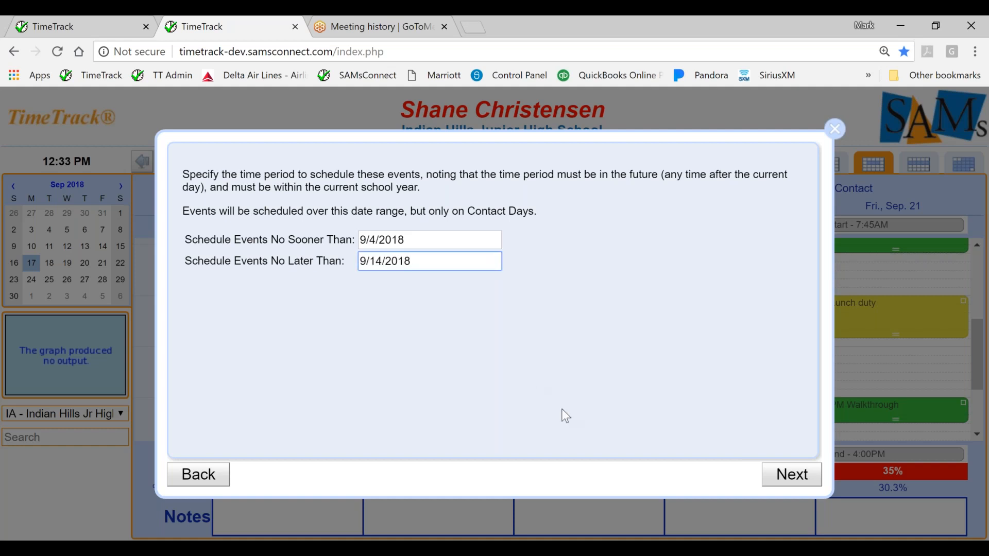
Keep only Pre-Conference as the event to create and run the automatic scheduling for the group.
left_click(789, 484)
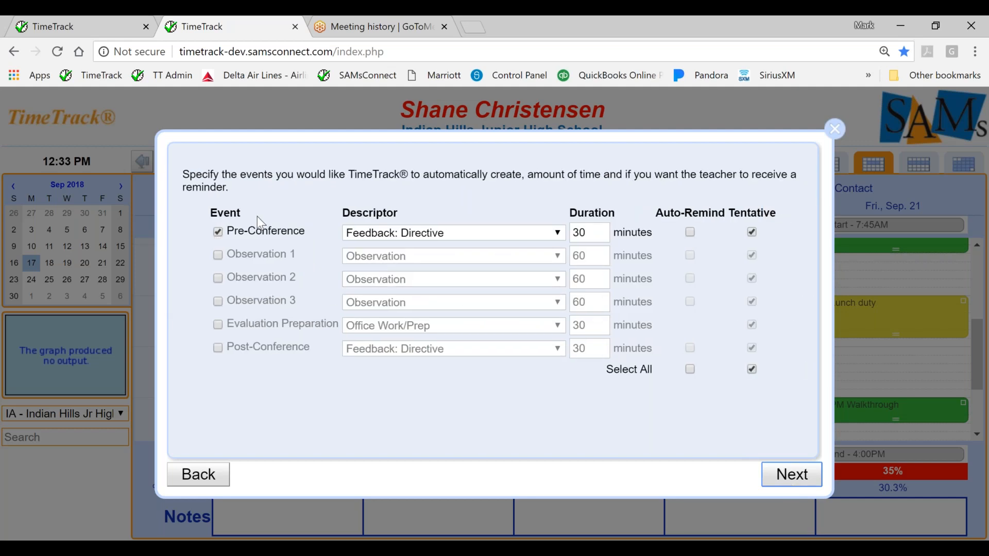
left_click(764, 481)
left_click(469, 305)
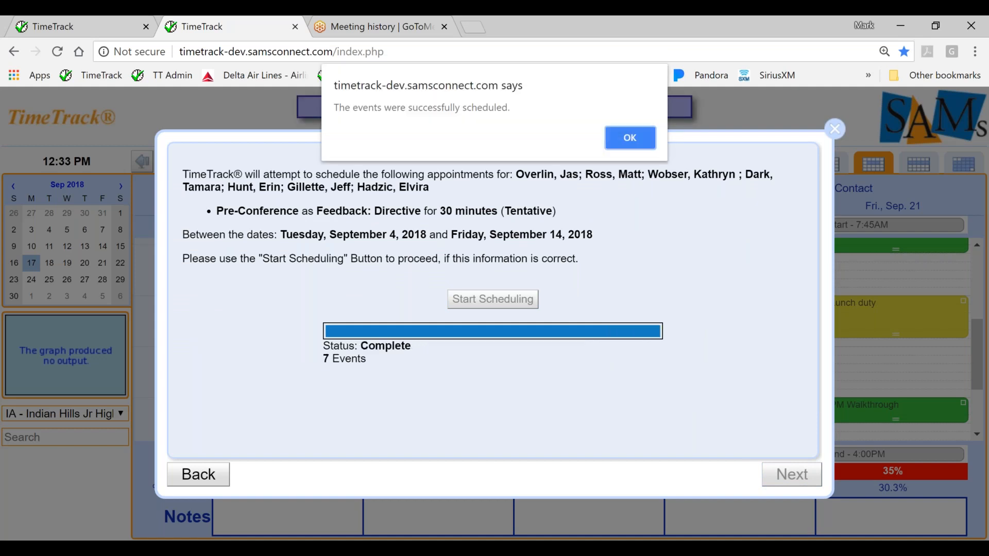
left_click(648, 136)
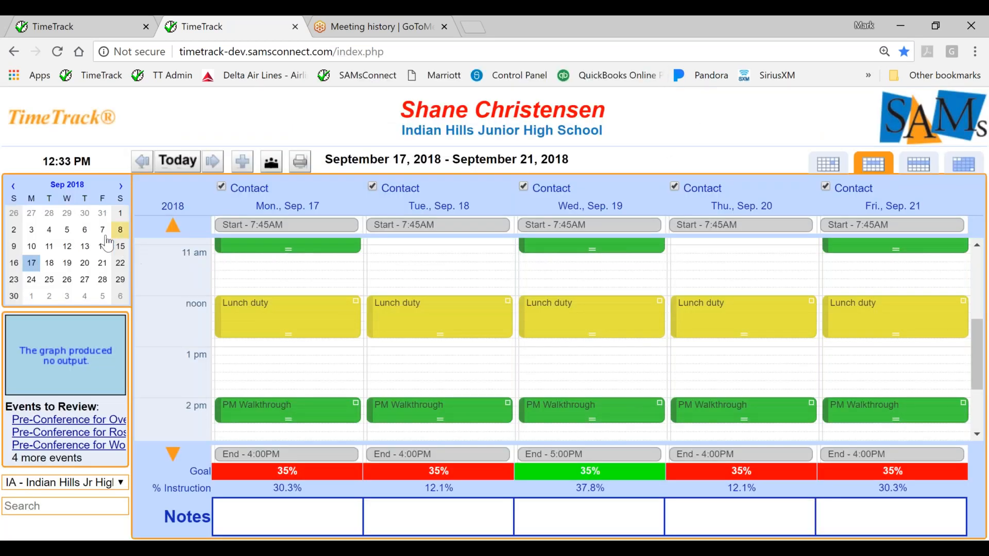
Go to the week of September 3, 2018 and confirm the last tentative Pre-Conference on Tuesday, September 4.
left_click(66, 246)
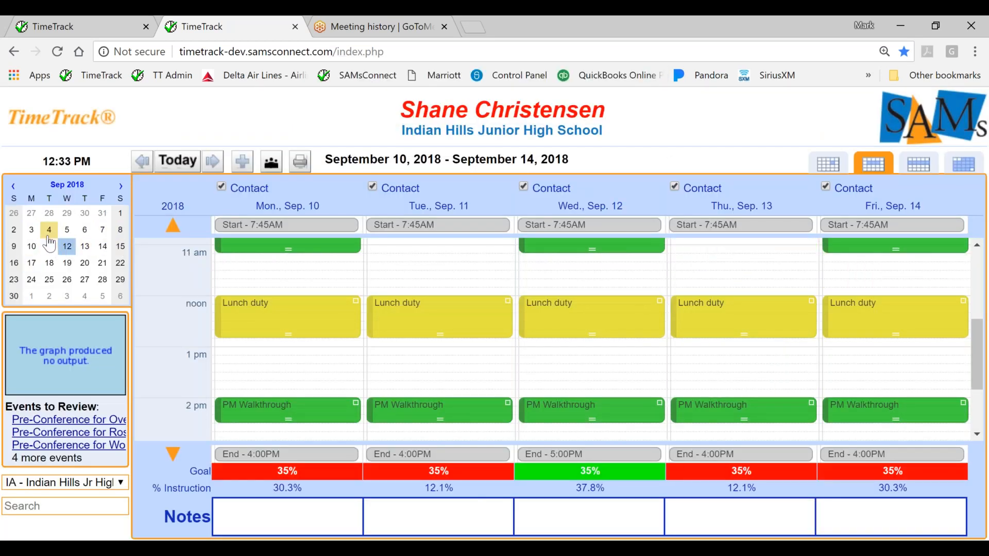
left_click(50, 240)
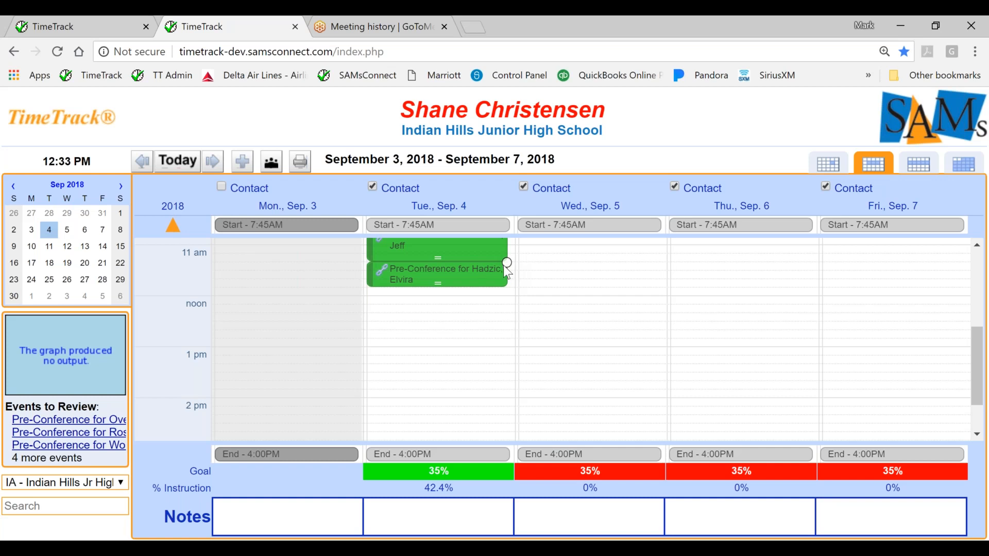
double_click(453, 278)
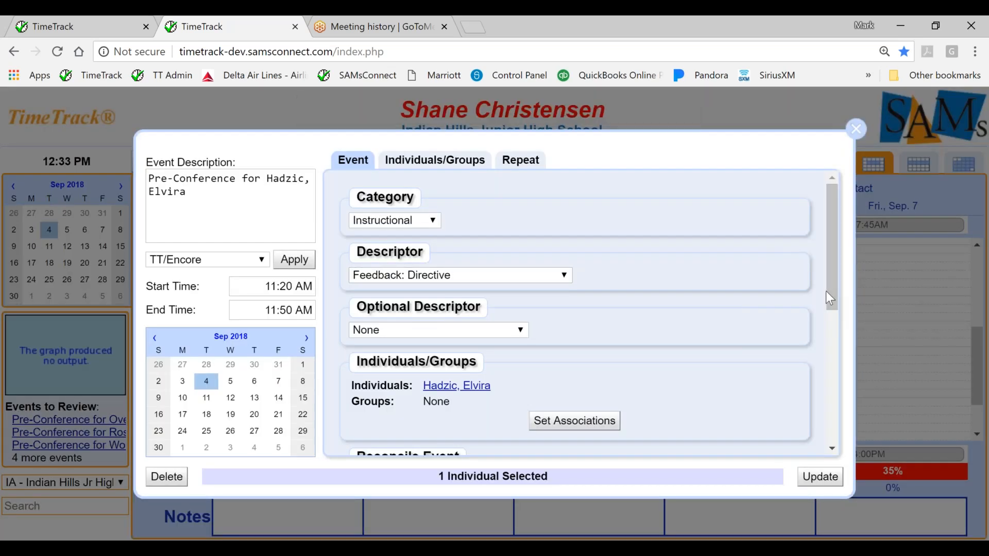
left_click_drag(826, 292, 832, 441)
left_click(357, 401)
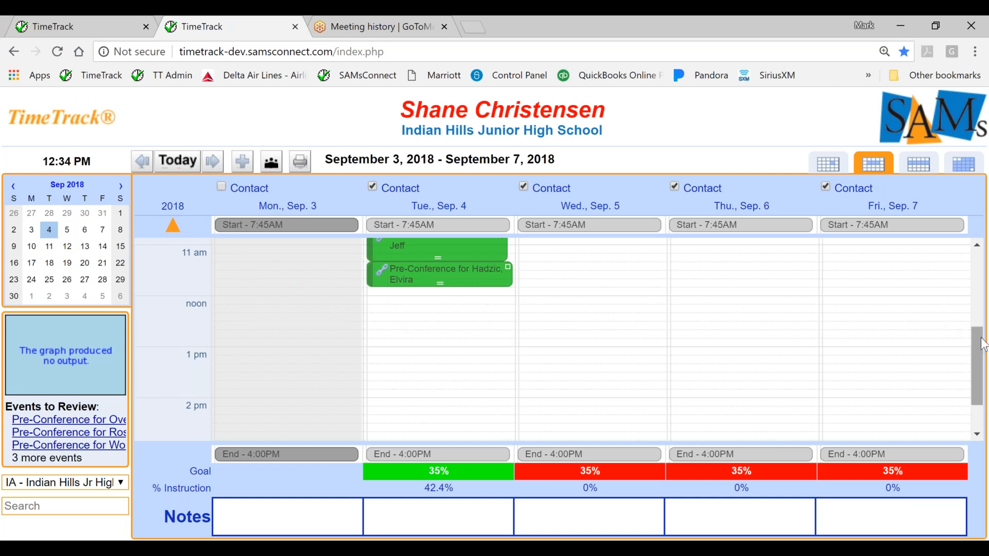
Review the calendar events for the weeks of September 3, September 10 and November 26, 2018.
left_click_drag(984, 360, 972, 297)
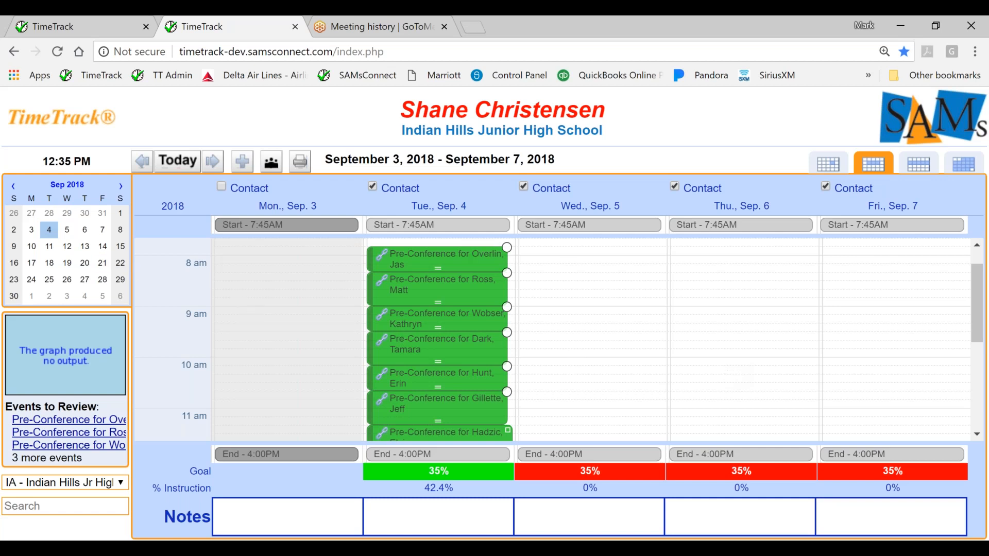
left_click(51, 248)
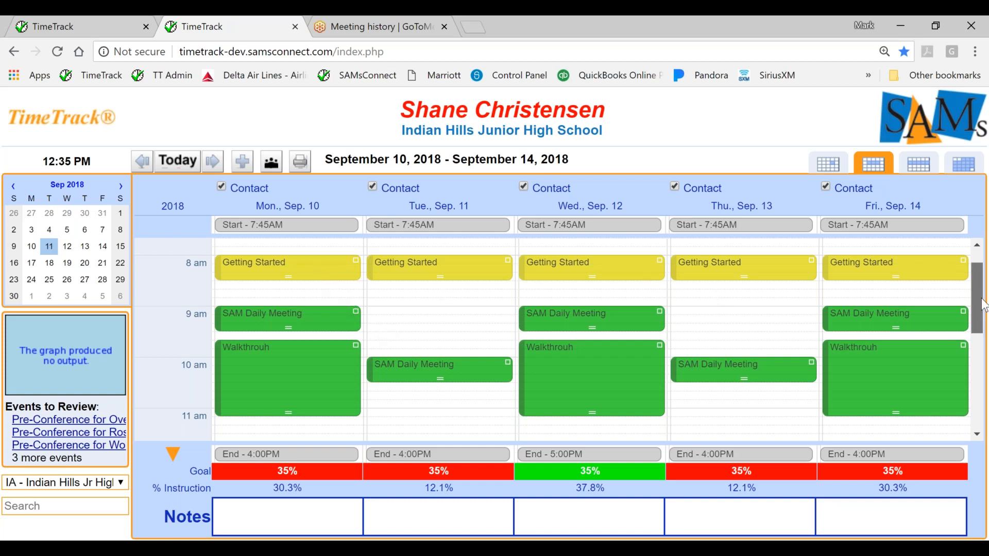
left_click_drag(984, 308, 983, 402)
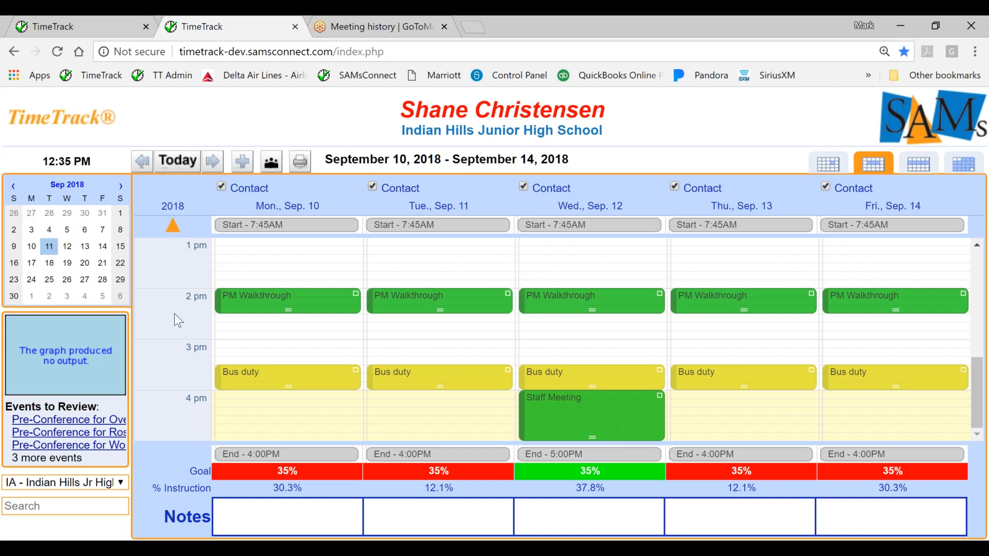
left_click(120, 186)
left_click(121, 186)
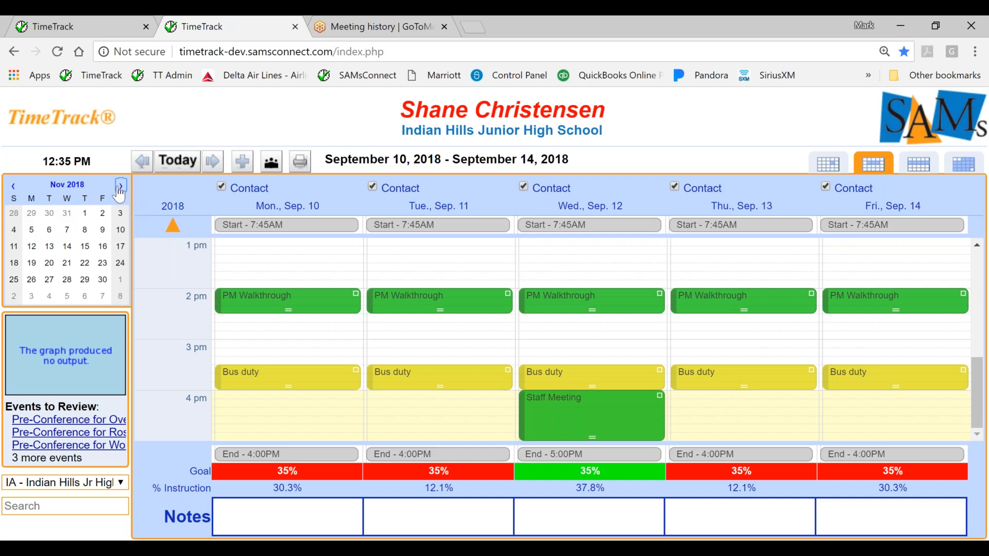
left_click(49, 279)
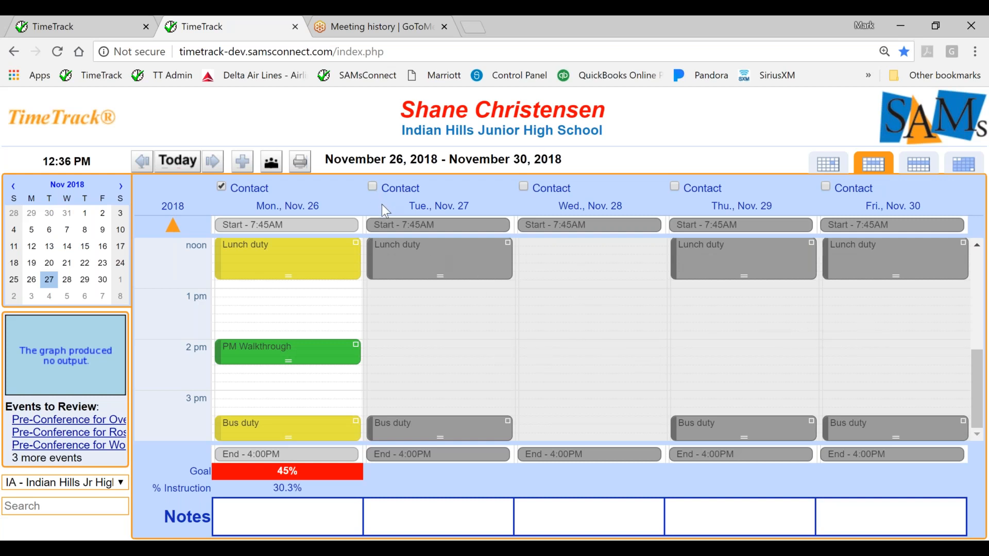
Open the contact days setup for July 2018, set all weekdays as contact days and clear them all again.
left_click(57, 122)
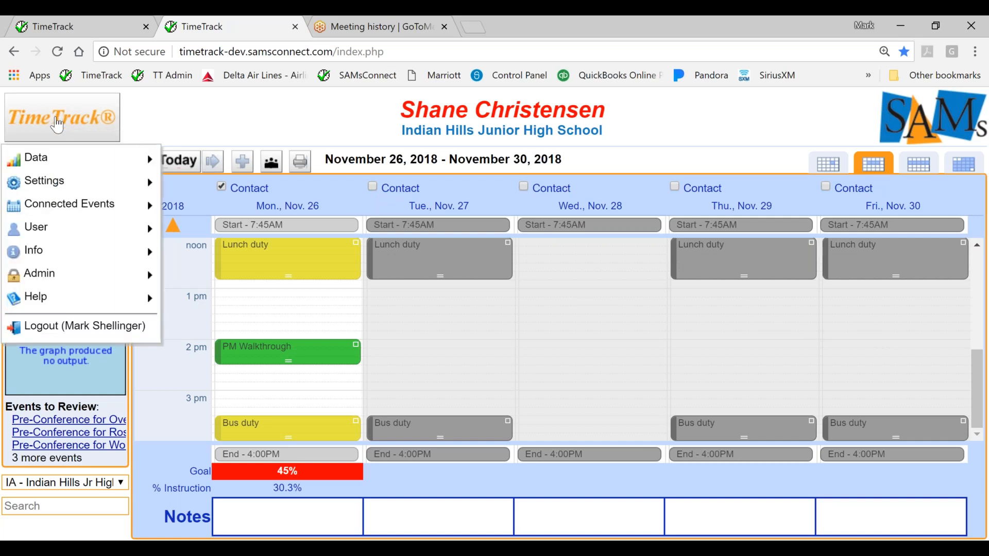
mouse_move(51, 191)
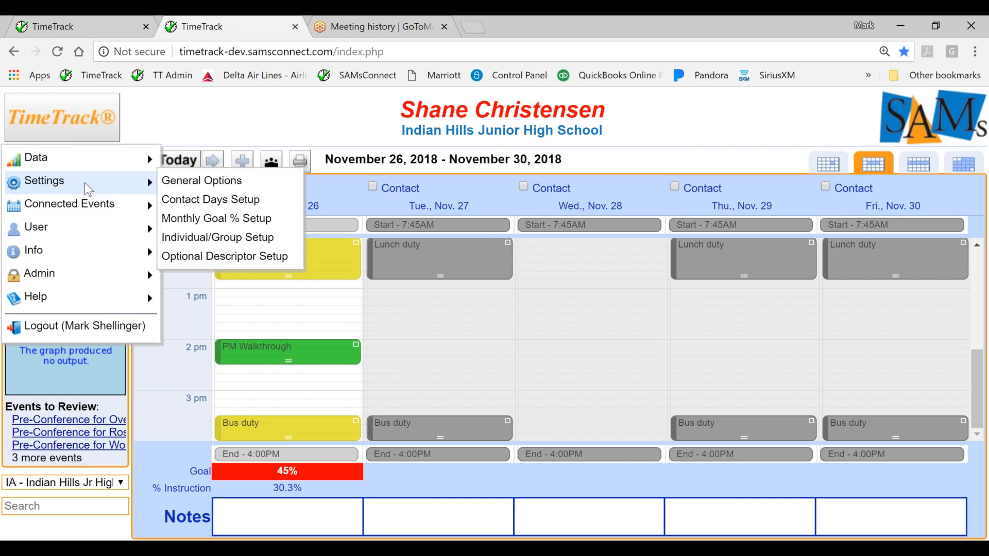
left_click(170, 199)
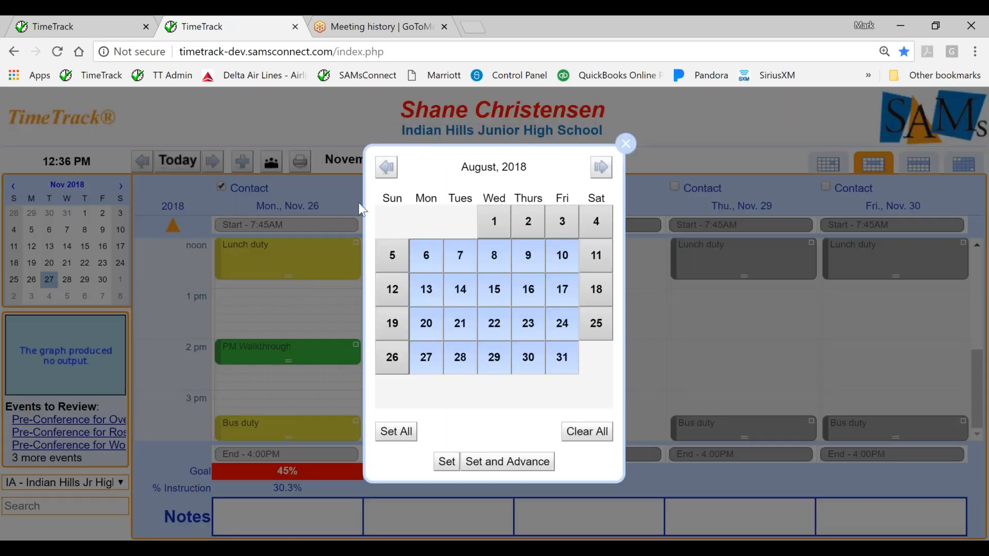
left_click(391, 169)
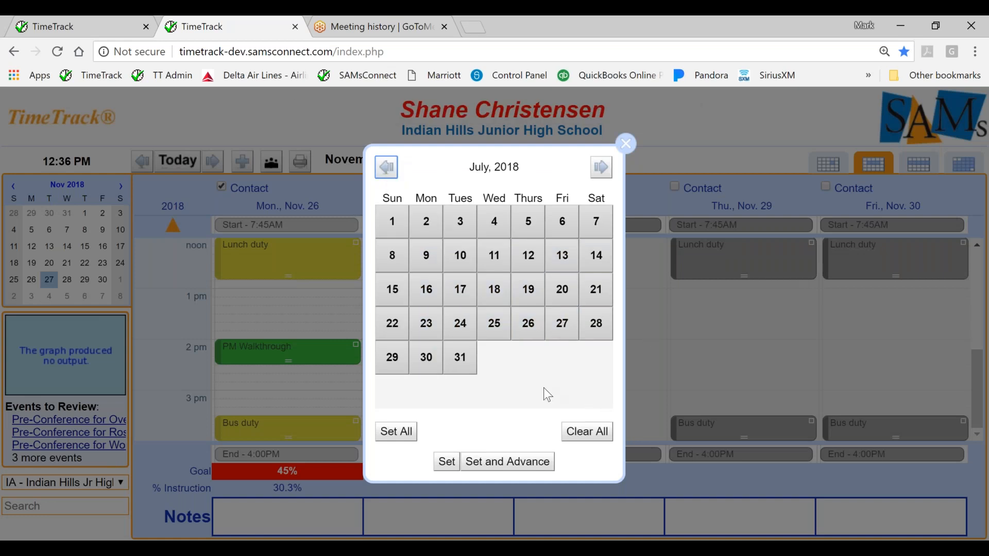
left_click(418, 431)
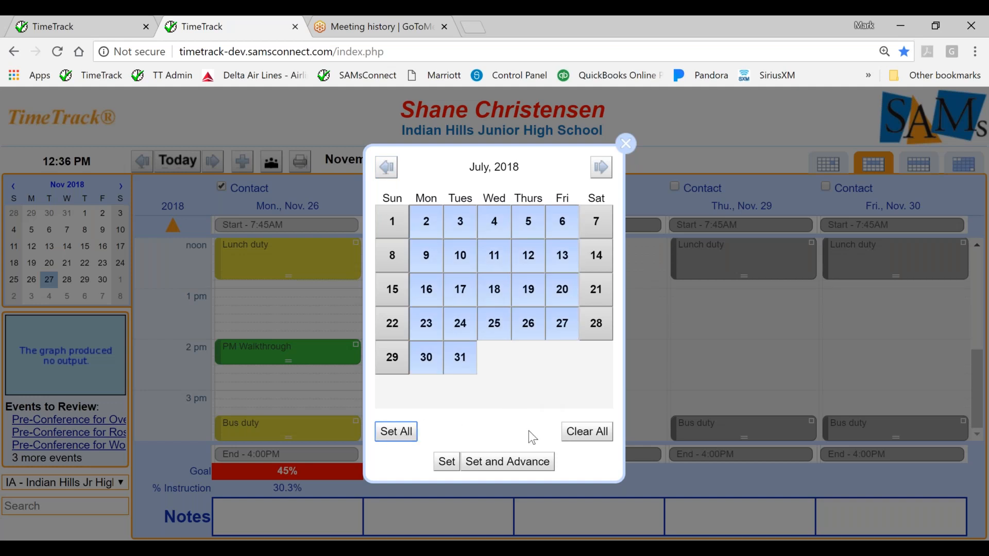
left_click(581, 434)
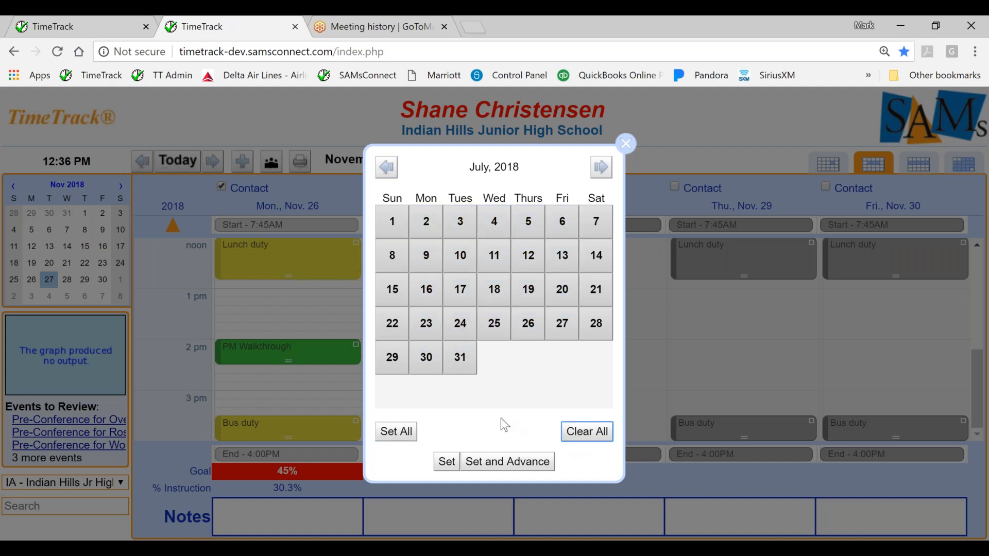
Save the contact days month by month from July through October 2018, and close the setup at November.
left_click(499, 466)
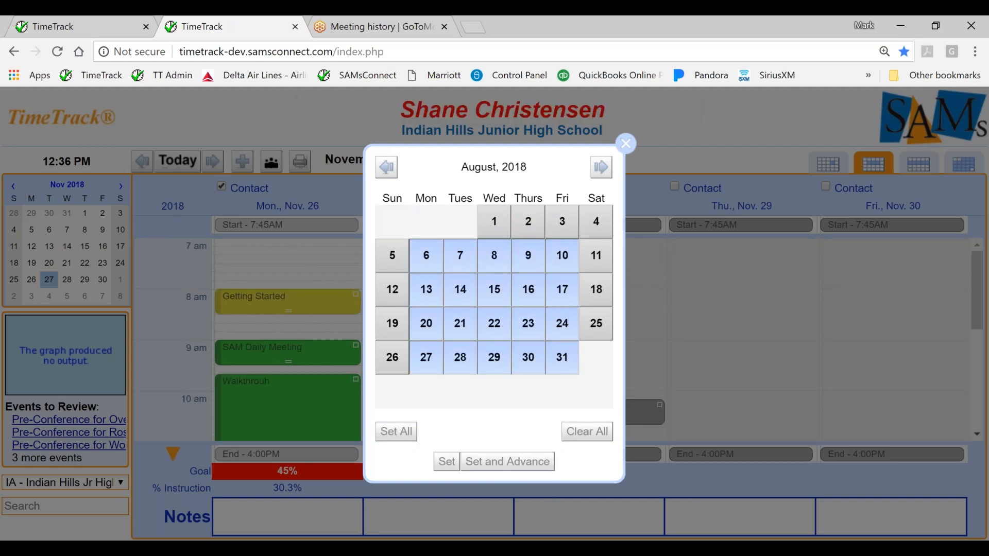
left_click(503, 462)
left_click(504, 462)
left_click(507, 461)
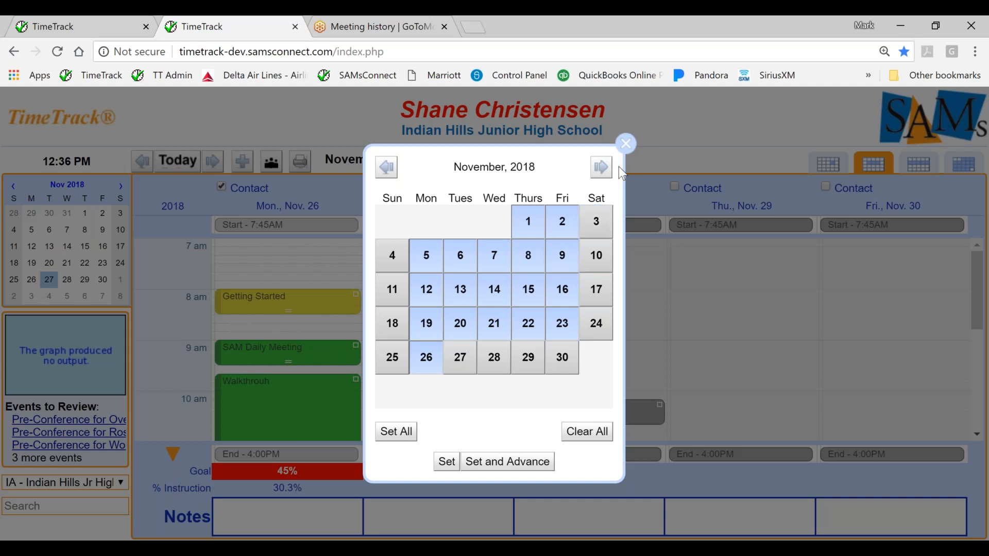
left_click(628, 144)
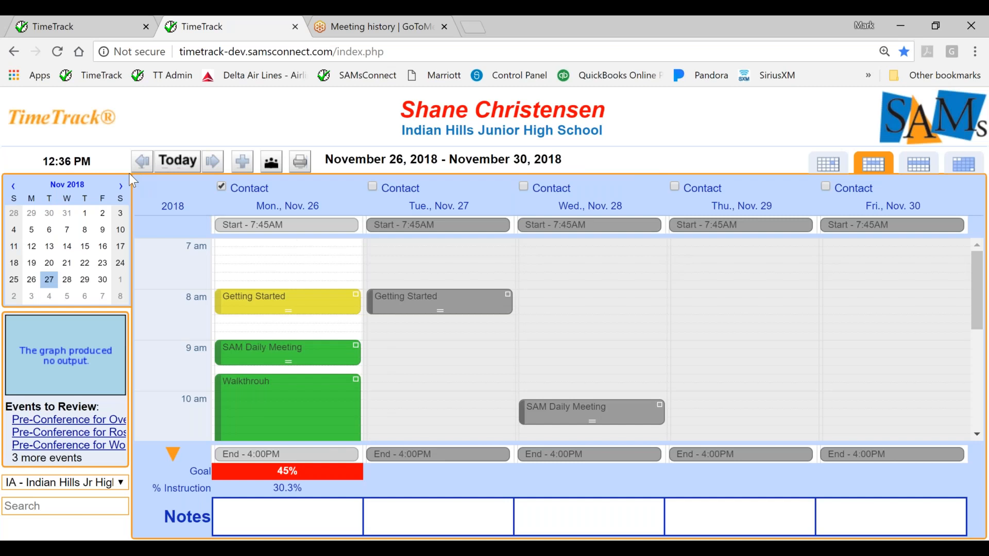
Open the individual and group setup and deactivate the first individual in the active list.
left_click(45, 141)
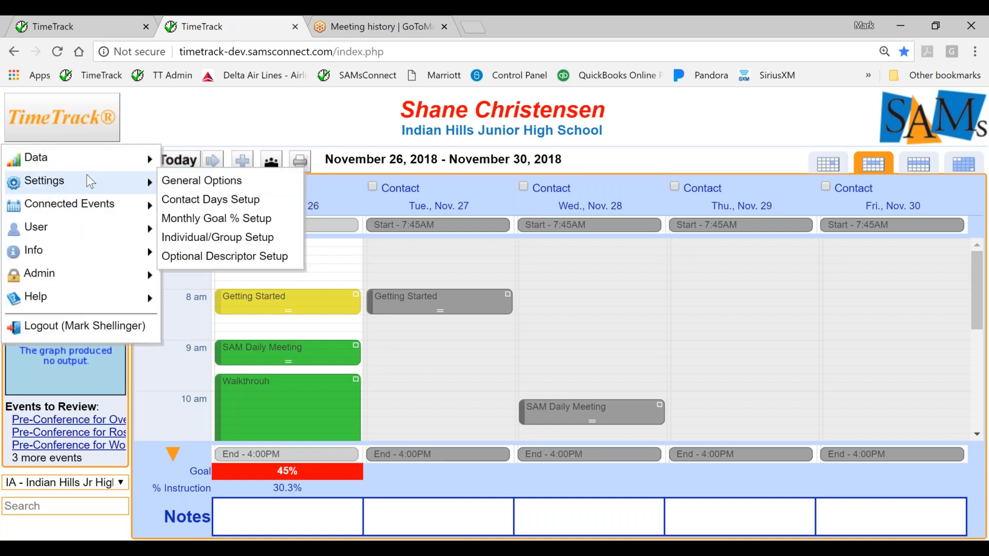
left_click(171, 233)
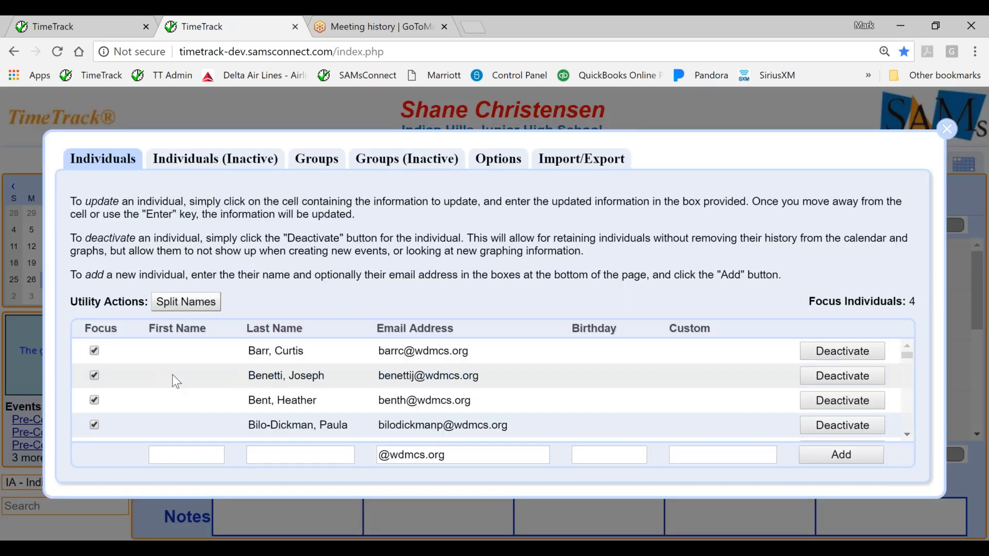
left_click(827, 351)
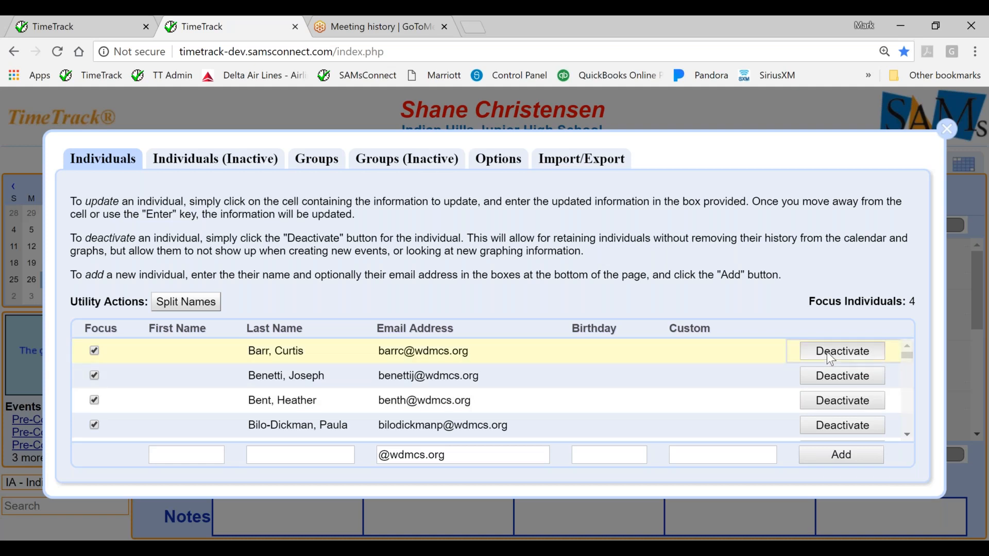
left_click(827, 351)
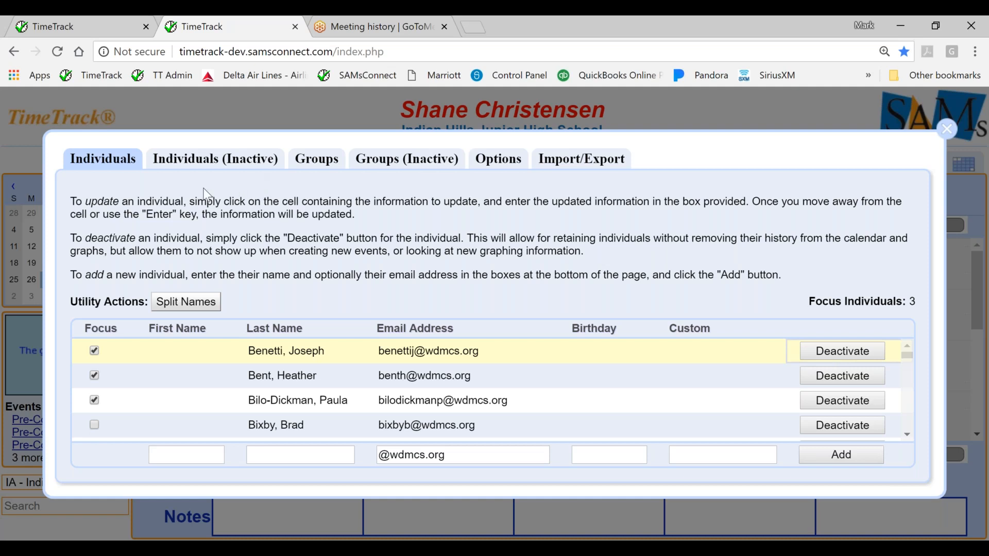
Reactivate the same individual from the inactive list and return to the active individuals.
left_click(213, 162)
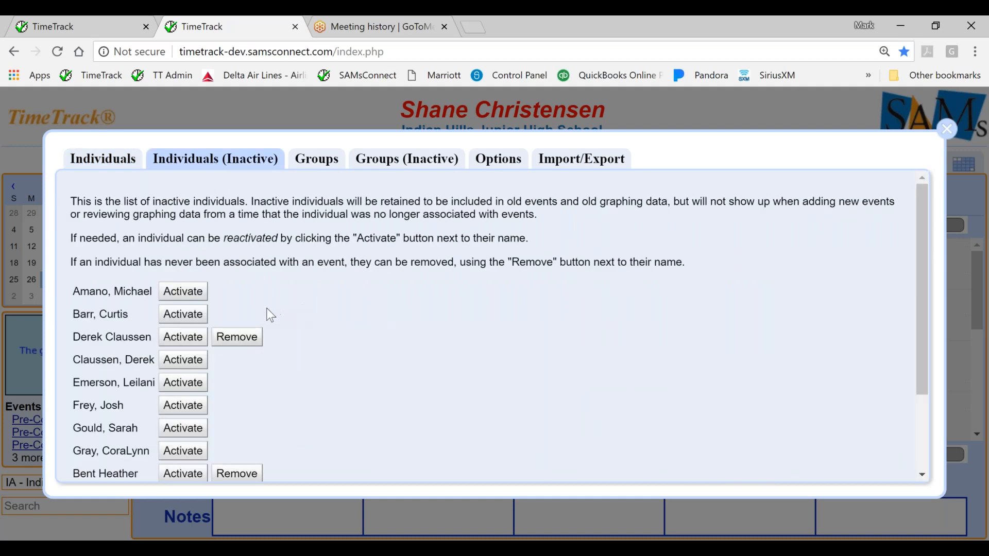
left_click(189, 321)
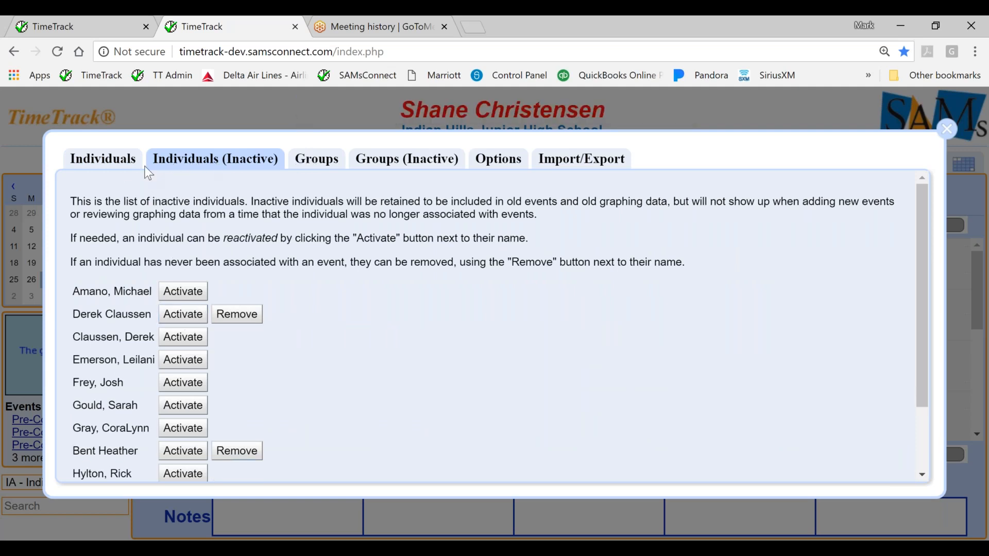
left_click(124, 164)
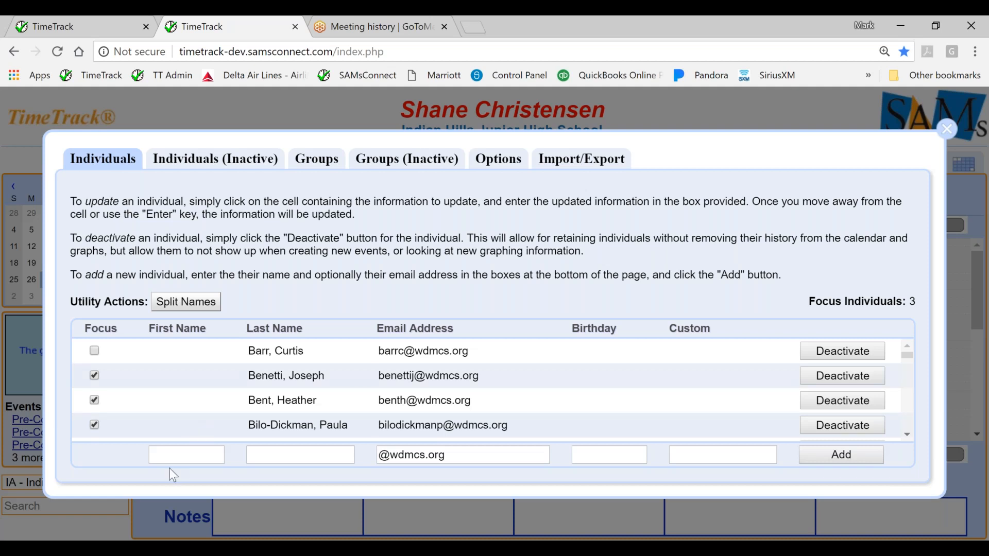
Add a new individual with first name, last name and e-mail address, leaving the birthday blank, and close the individual setup.
left_click(173, 455)
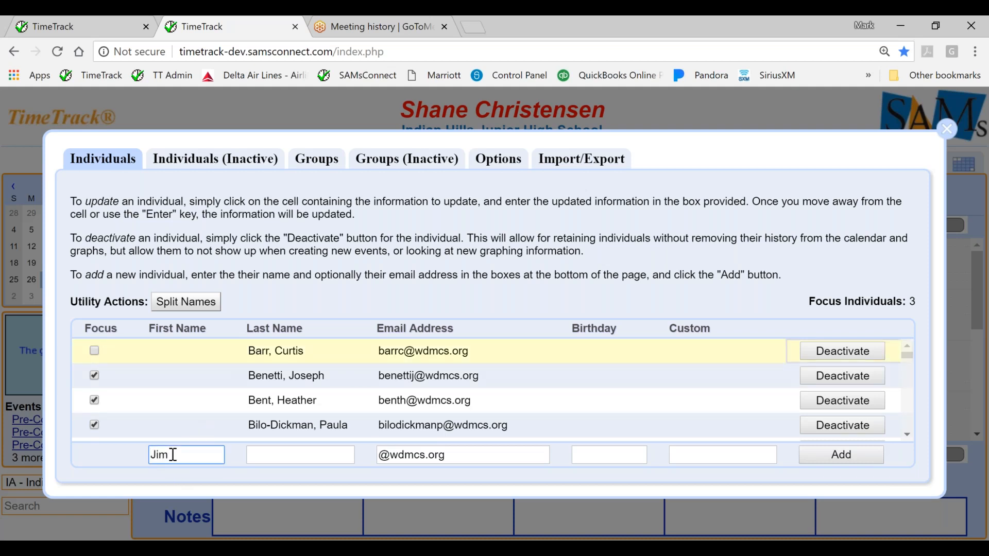
left_click(265, 456)
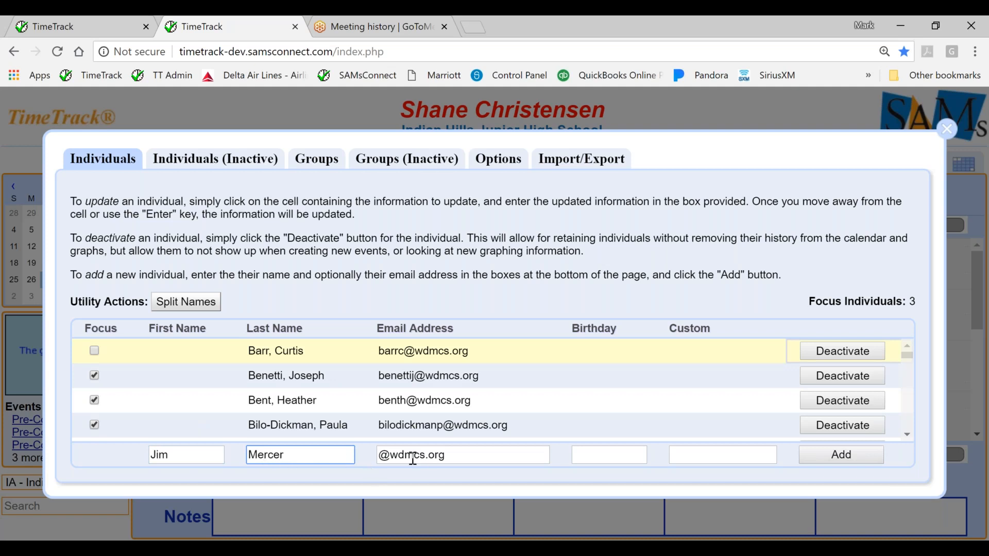
left_click(381, 455)
type("Jim")
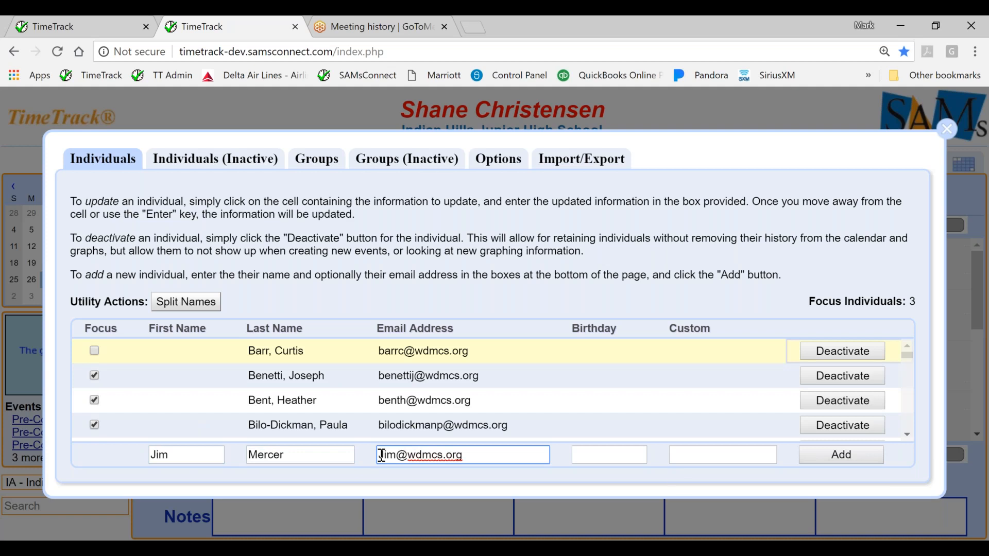
left_click(615, 456)
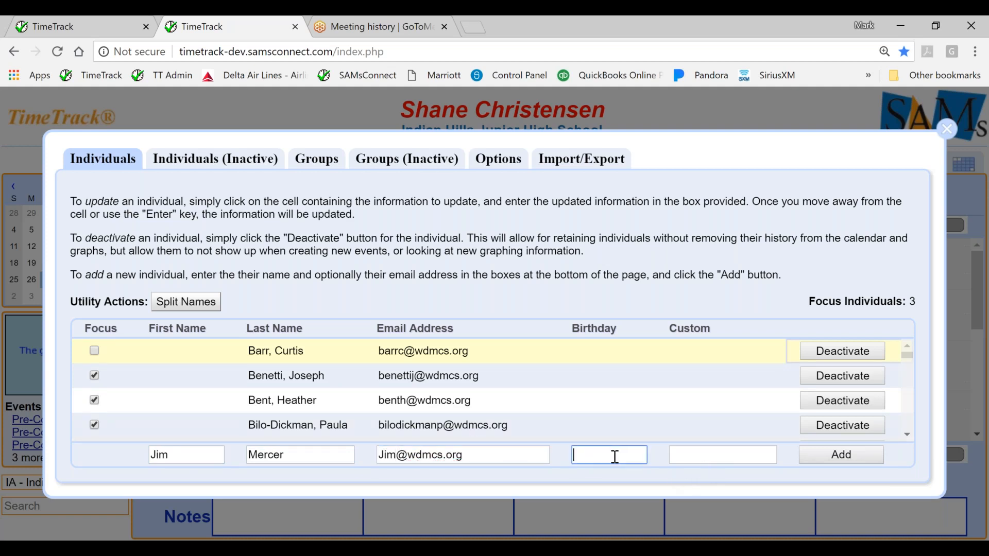
left_click(864, 456)
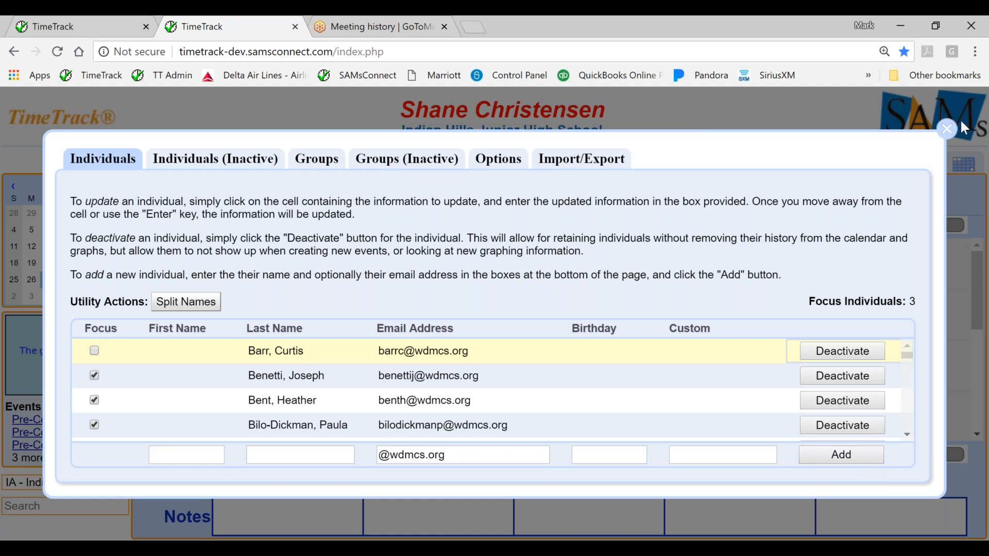
left_click(948, 128)
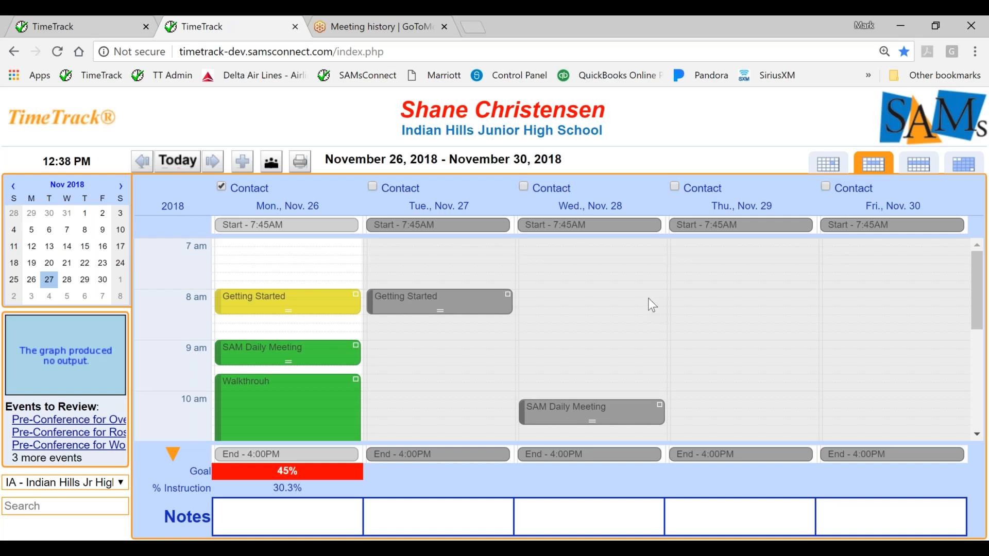
Show the week of November 5, 2018, check its daily goal figures and review the monthly goal percentage setup.
left_click(50, 231)
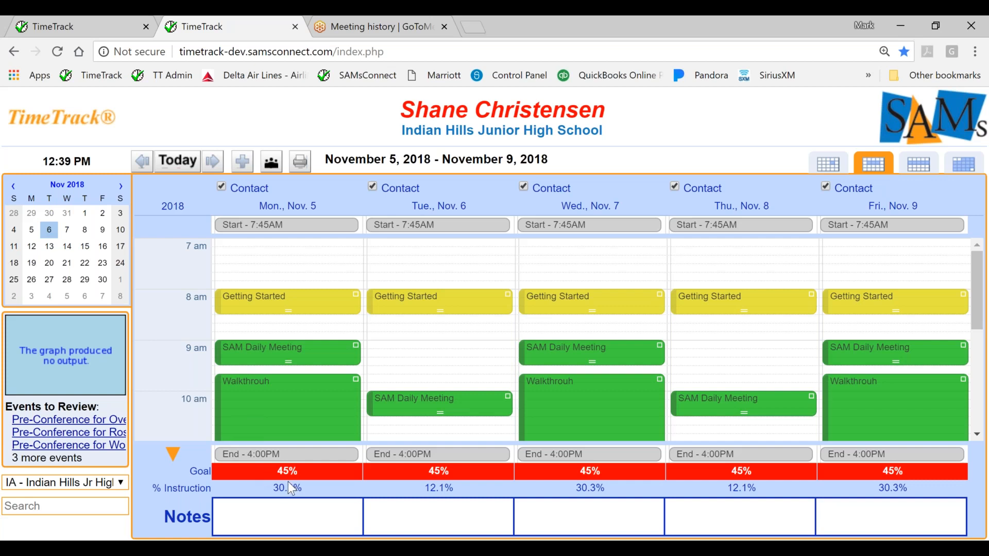
mouse_move(288, 482)
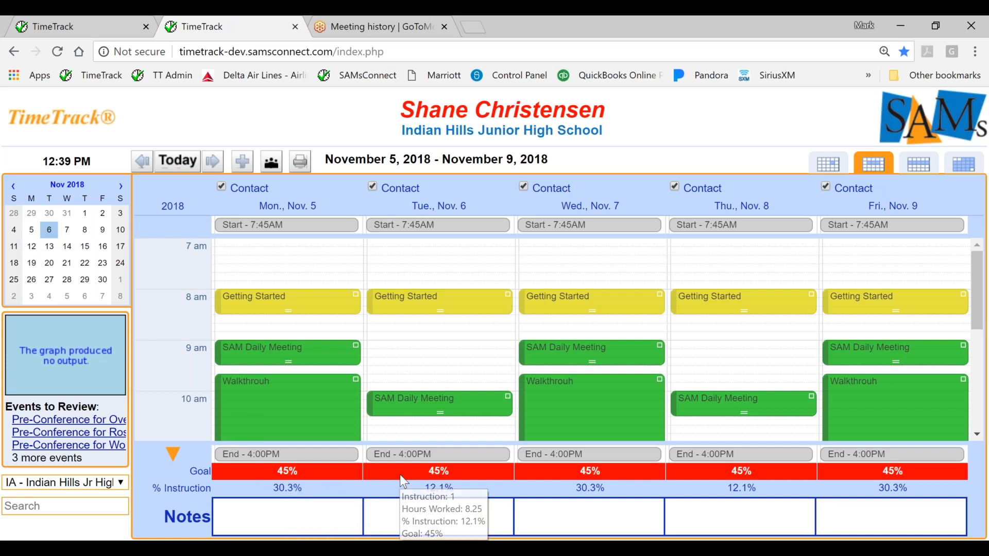
left_click(78, 135)
mouse_move(75, 154)
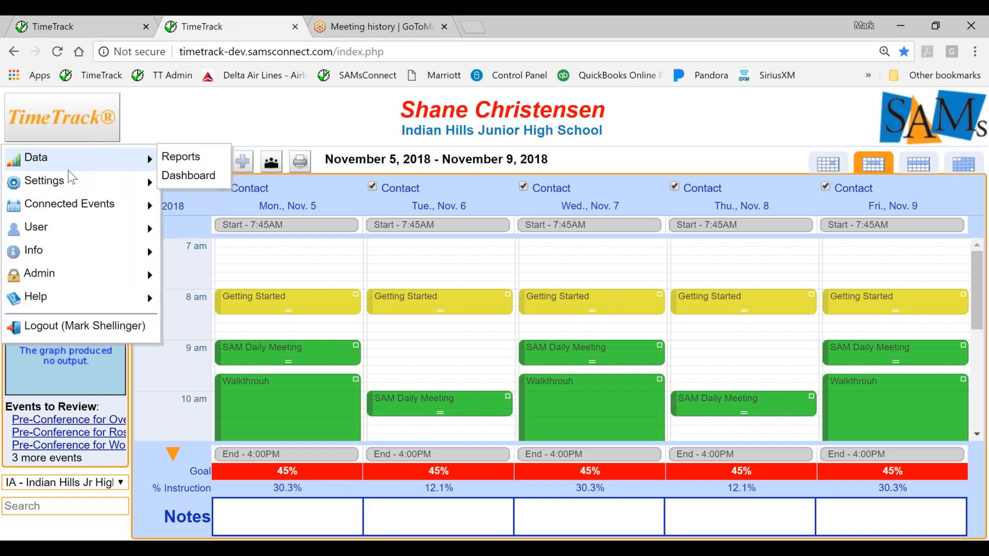
mouse_move(70, 177)
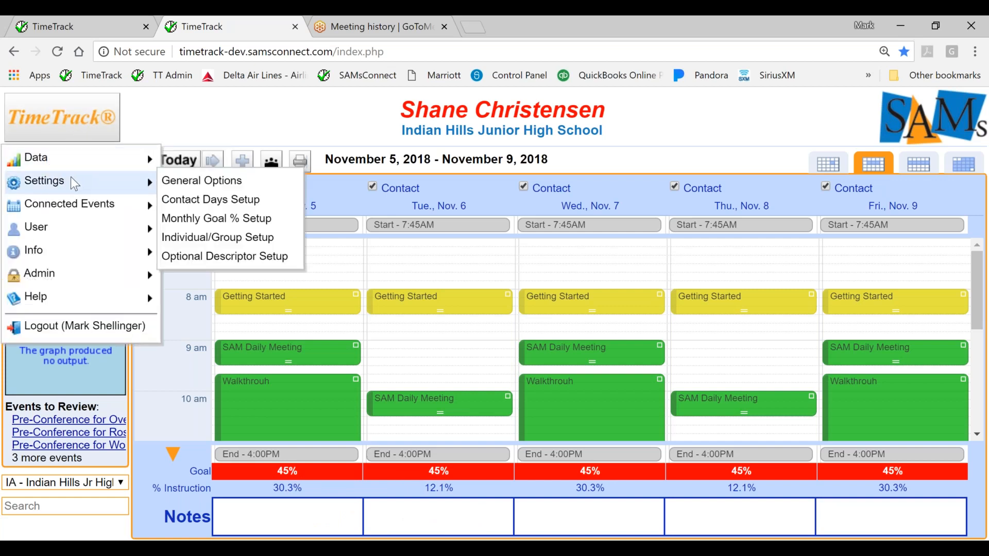
left_click(176, 219)
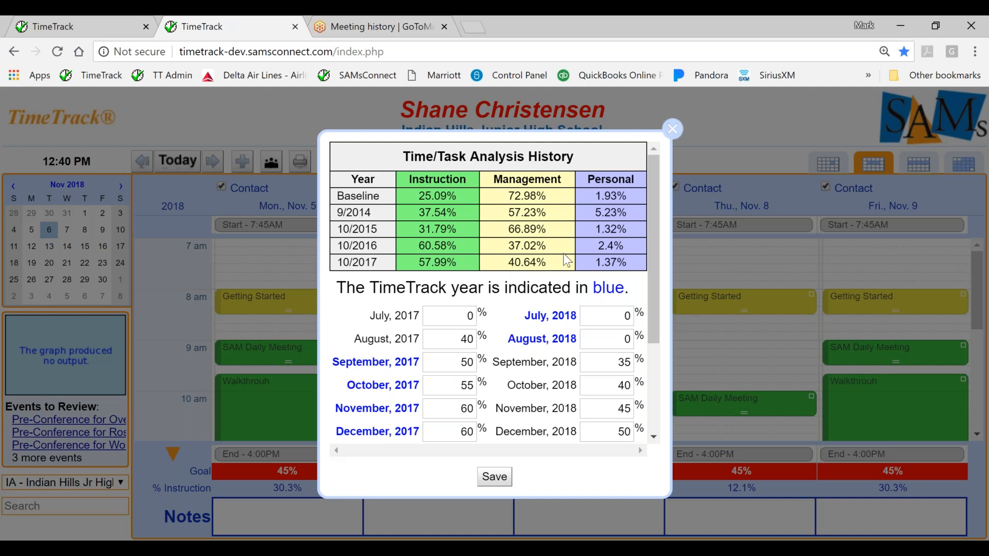
left_click(680, 136)
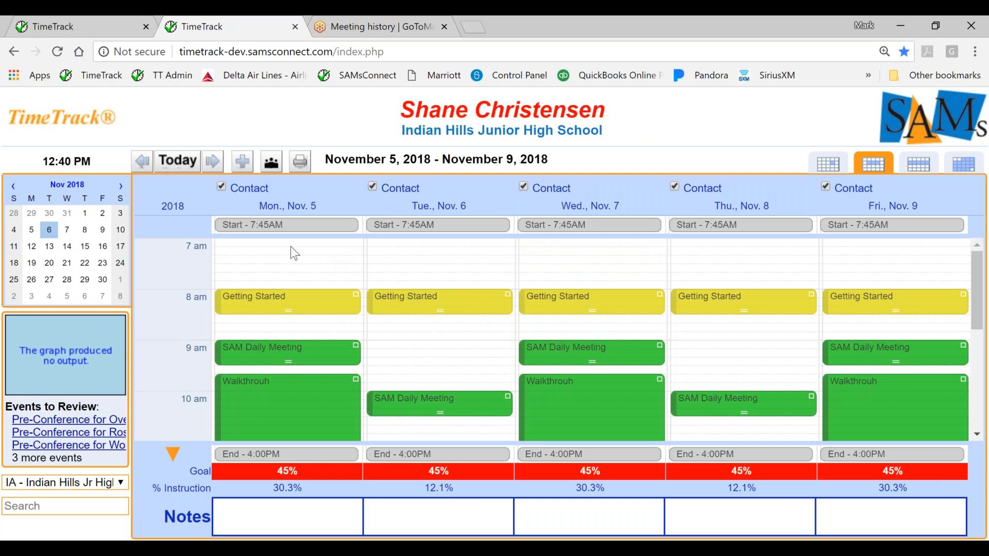
Open the dashboard and set the graphs' date range to 2017 - 2018 for all months.
left_click(67, 354)
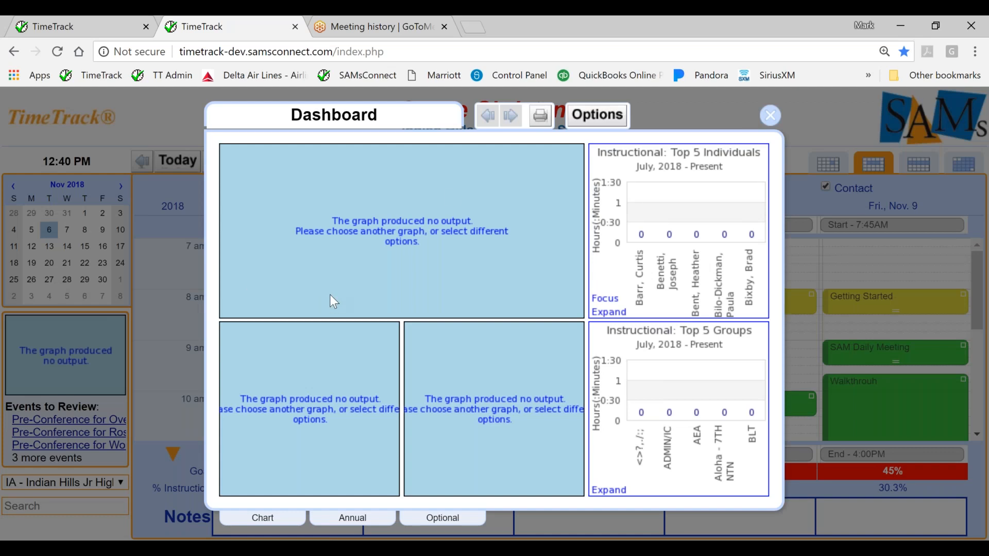
left_click(612, 120)
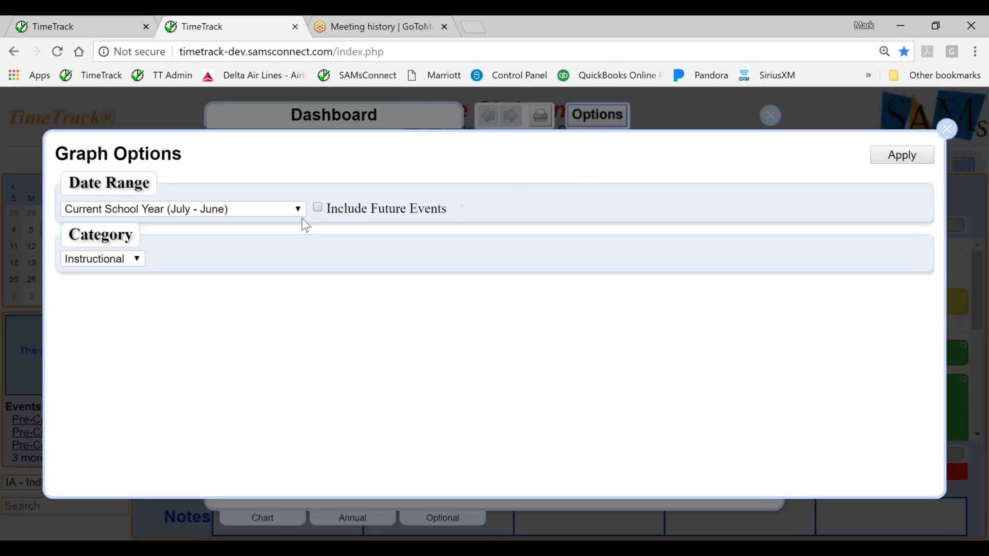
left_click(296, 212)
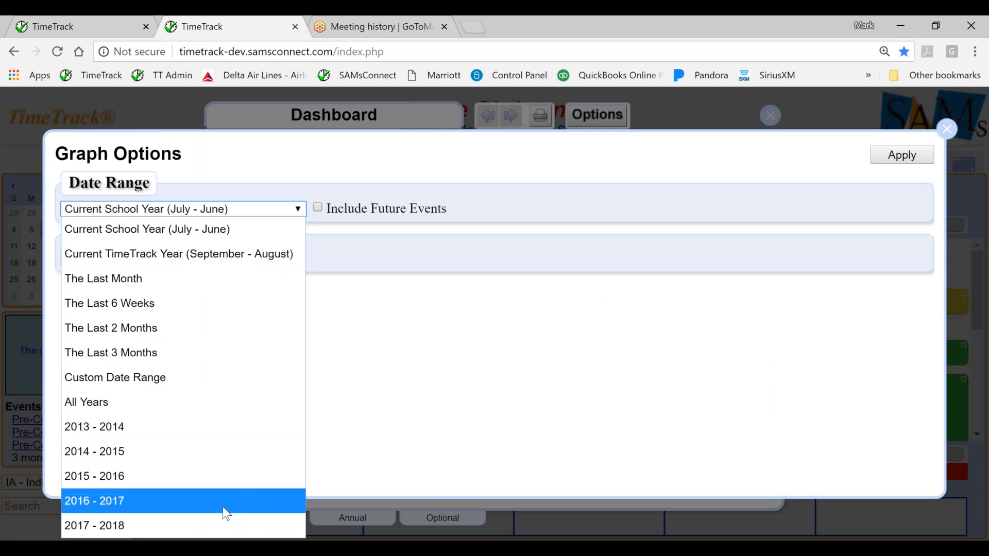
left_click(212, 526)
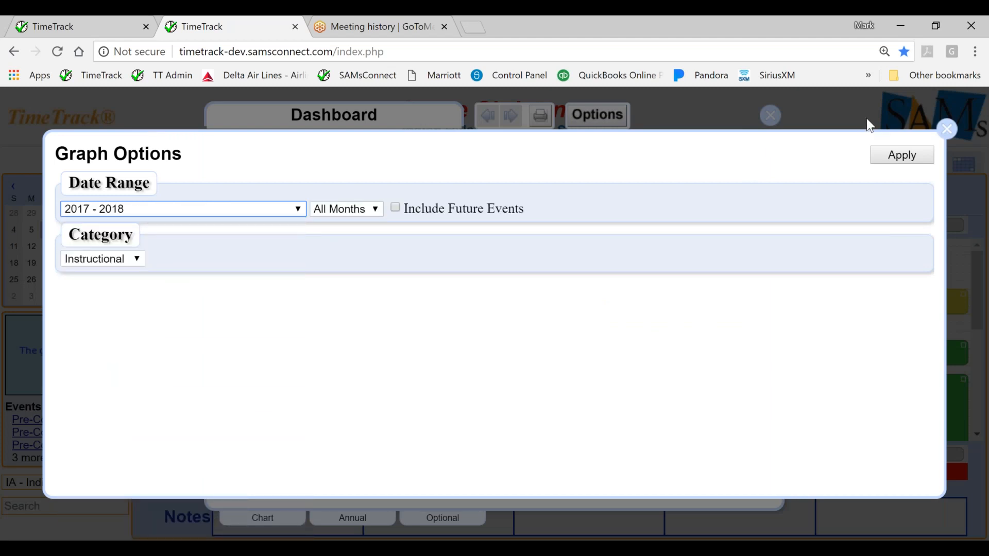
left_click(890, 157)
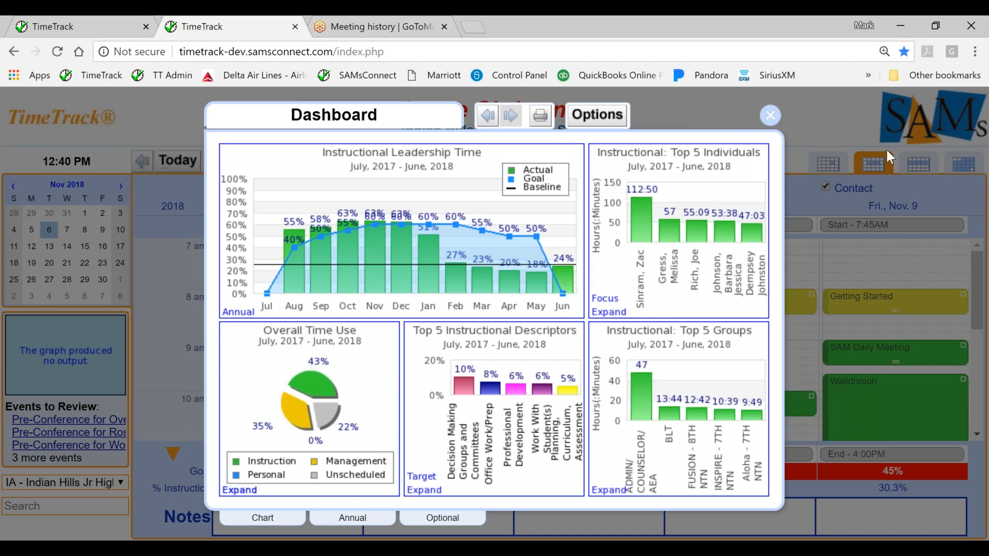
Expand the top individuals graph, view the eighth individual's instructional time breakdown, and close the dashboard.
left_click(608, 316)
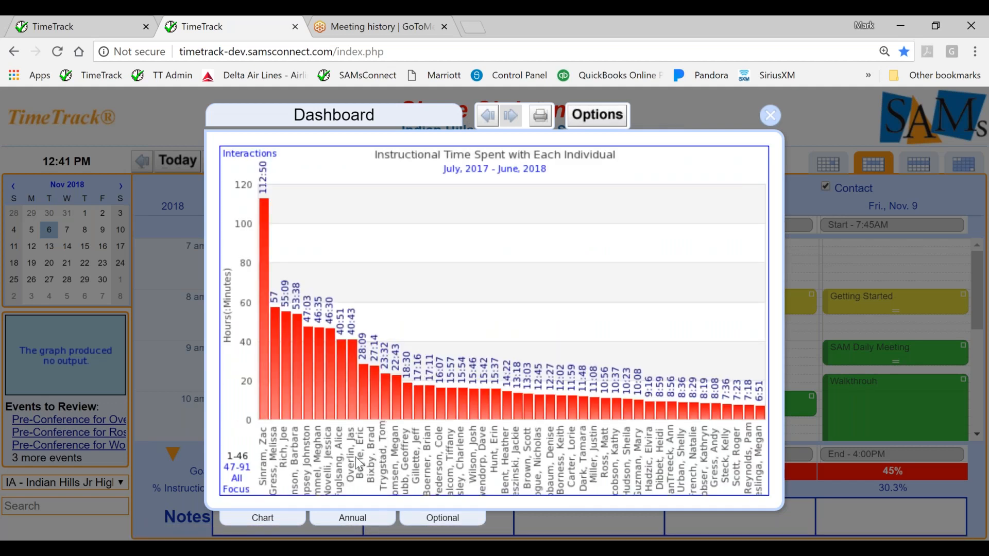
left_click(342, 418)
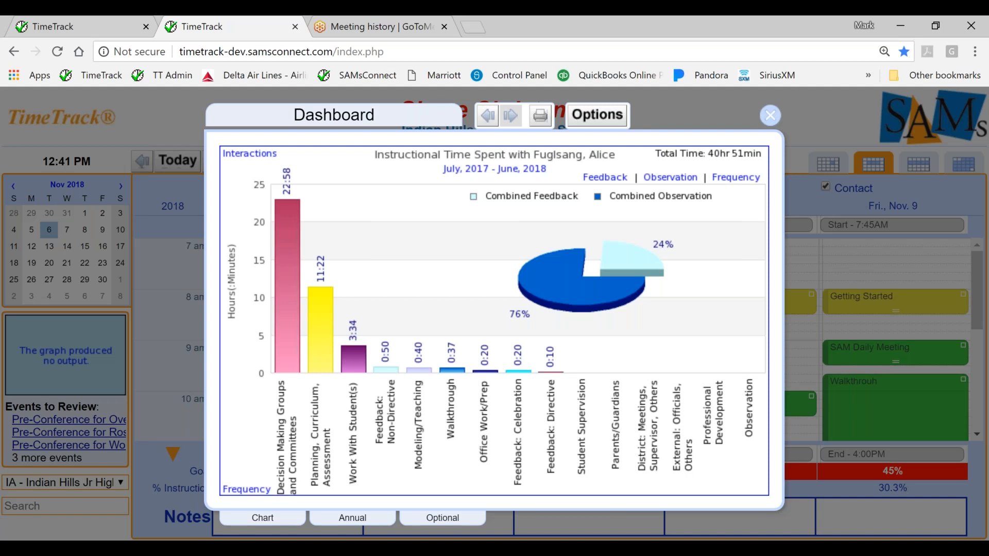
left_click(771, 116)
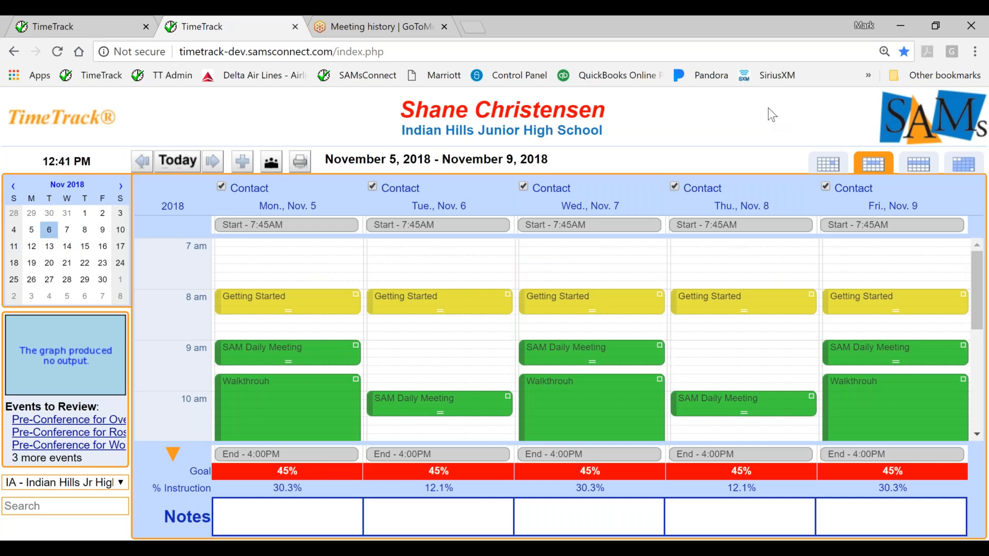
View the formal evaluation scheduling options under connected events and close them without selecting anyone.
left_click(62, 133)
mouse_move(54, 213)
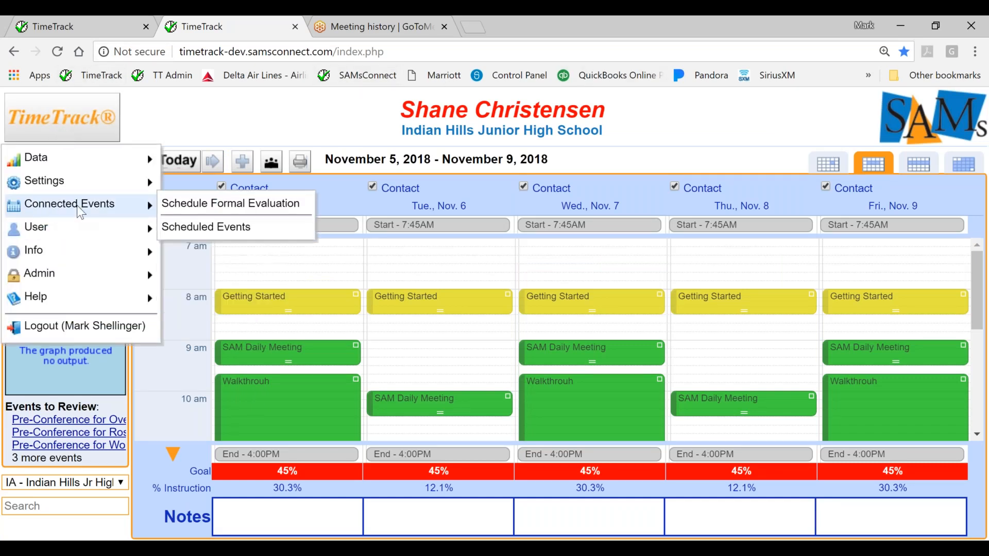
left_click(170, 205)
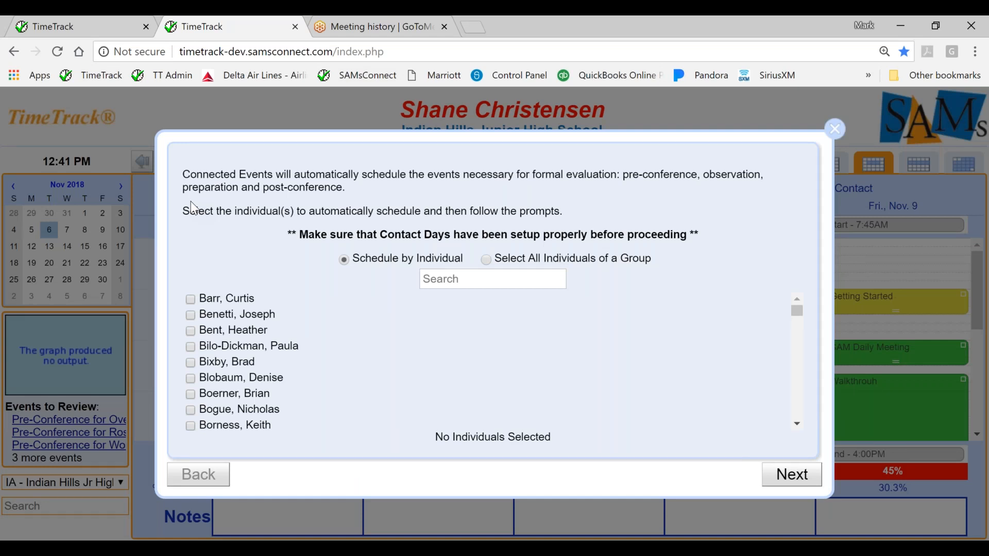
left_click(835, 133)
Open the scheduled connected events, allow deletion of confirmed events, delete all future events and close the overview.
left_click(75, 124)
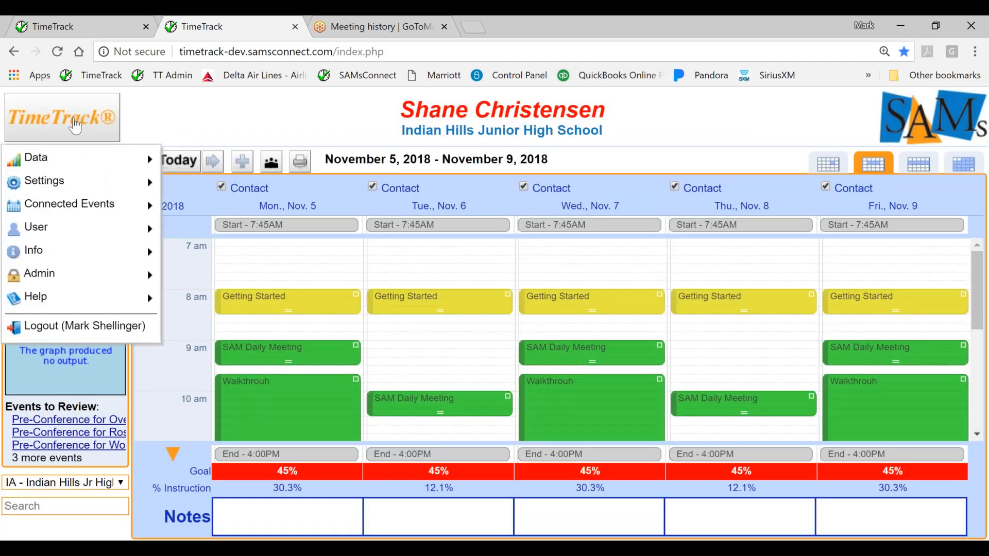
mouse_move(103, 204)
left_click(187, 227)
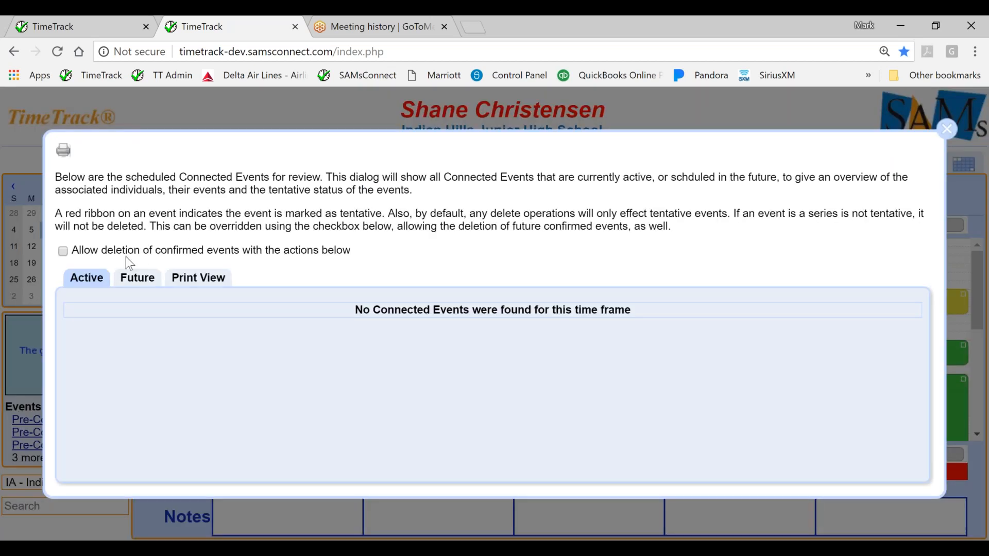
left_click(64, 251)
left_click(127, 289)
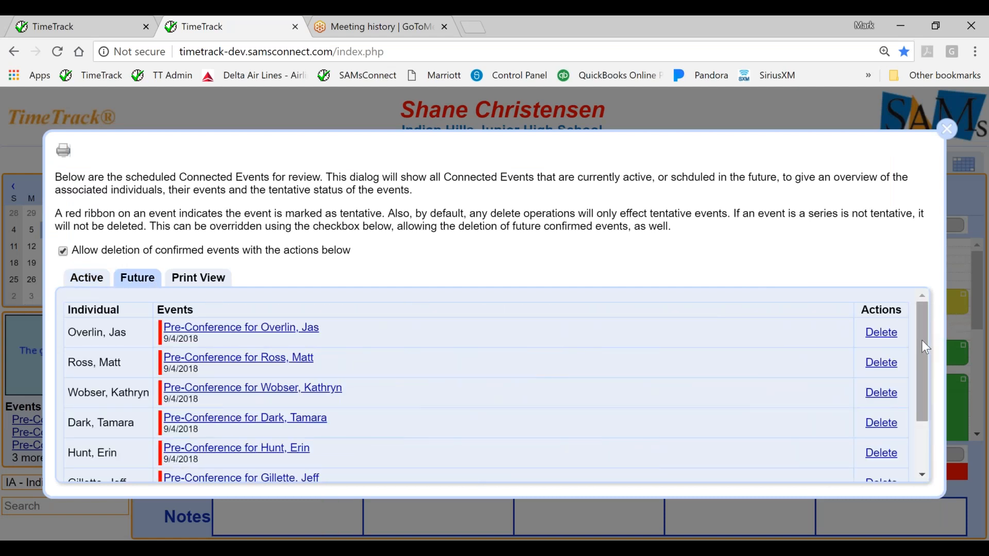
left_click_drag(922, 340, 916, 469)
left_click(882, 460)
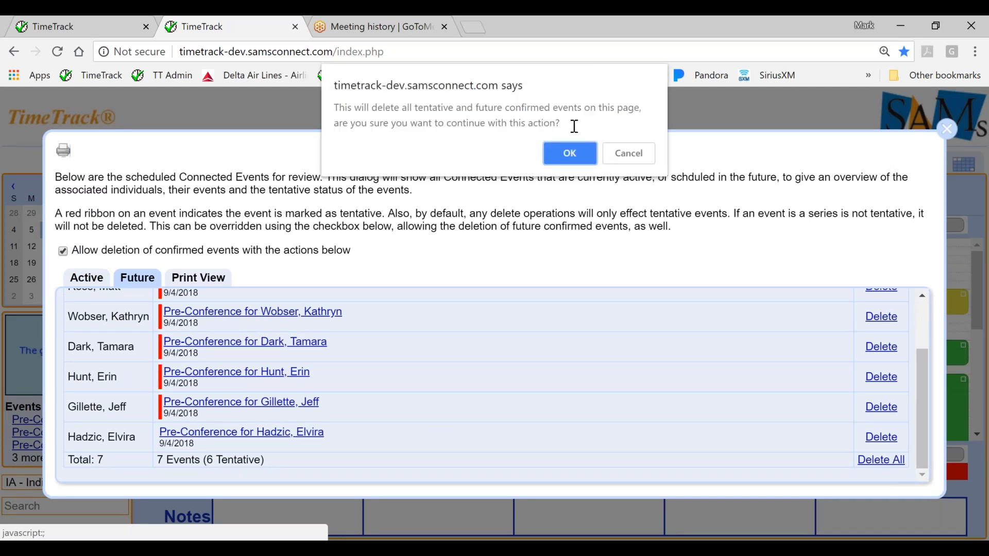
left_click(571, 153)
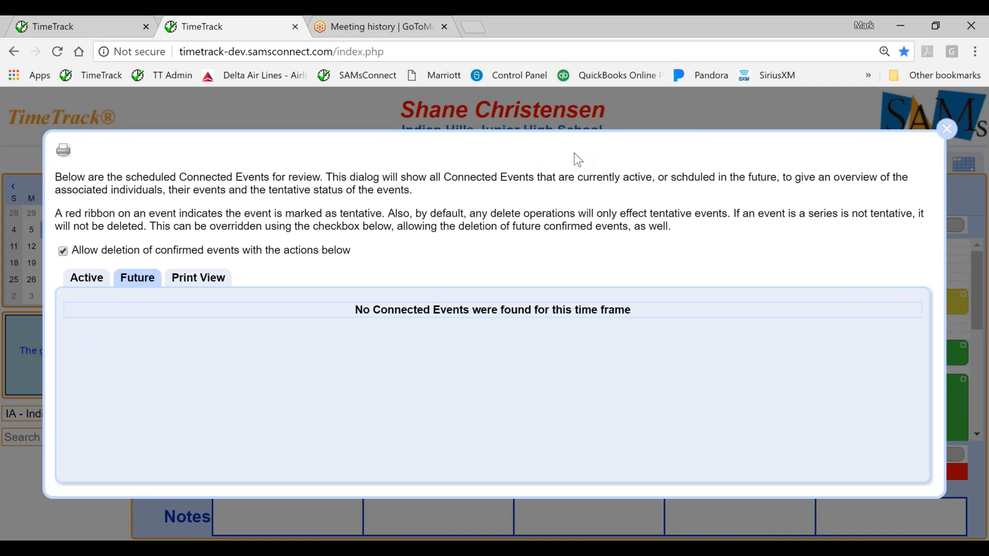
left_click(955, 137)
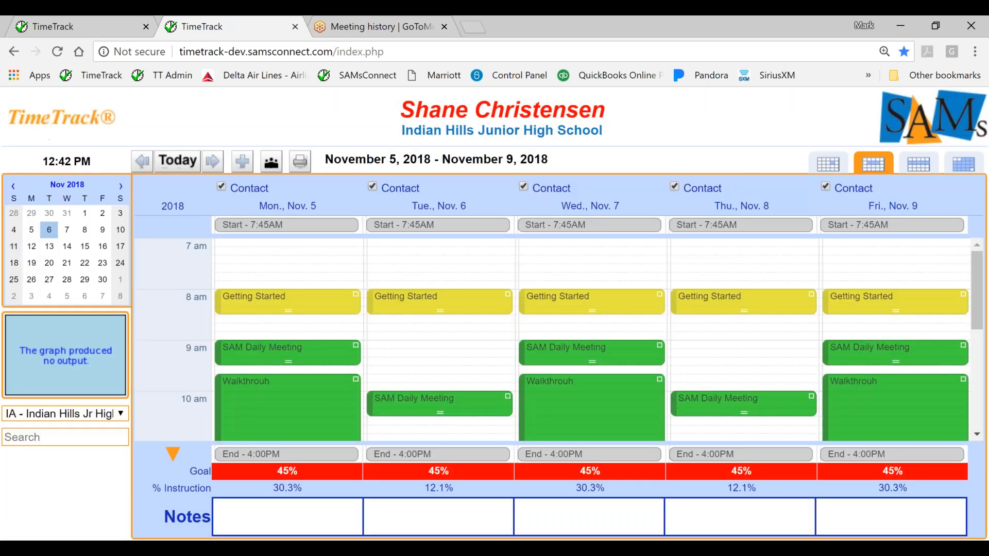